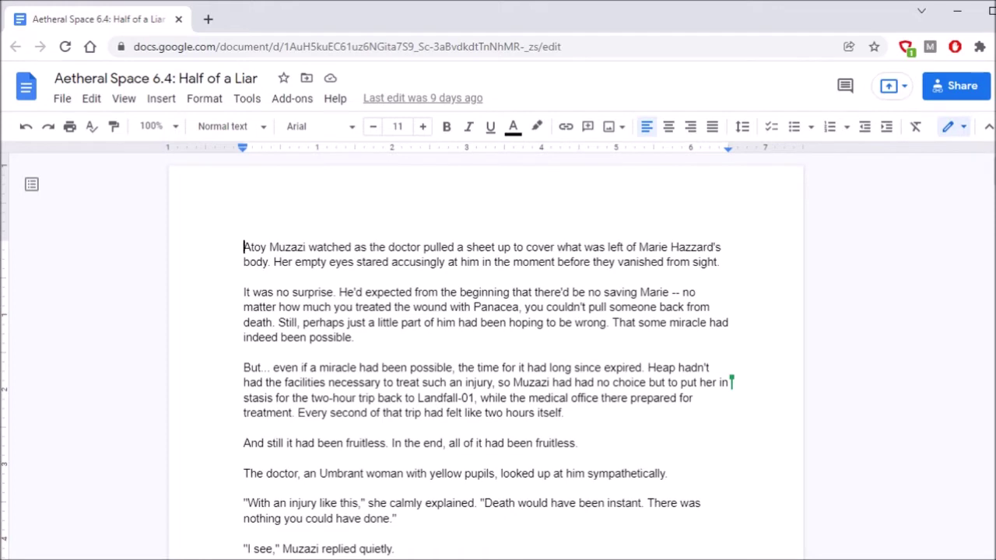
# - Italicize the word "had" in "even if a miracle had been possible" in the third paragraph
pyautogui.scroll(-1, 994, 171)
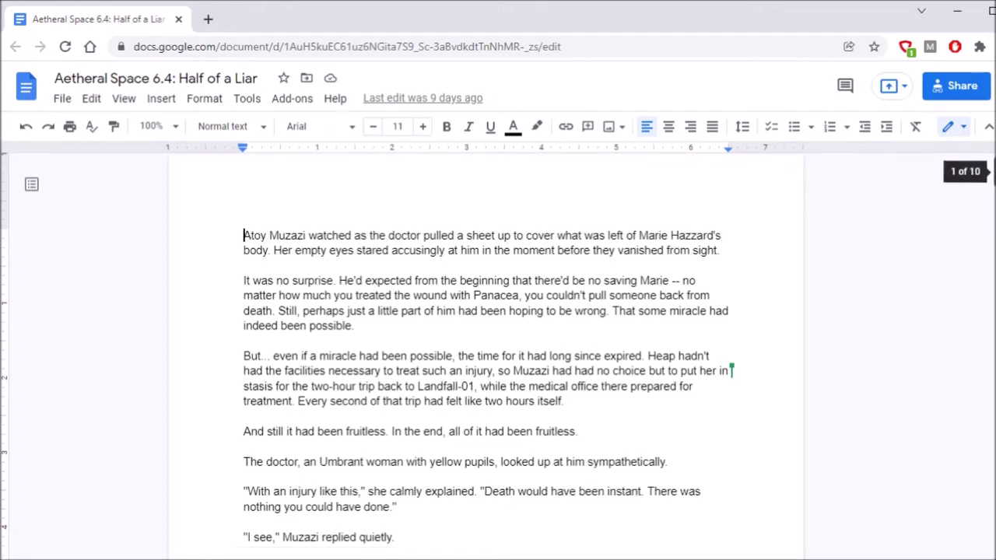
pyautogui.scroll(-2, 994, 176)
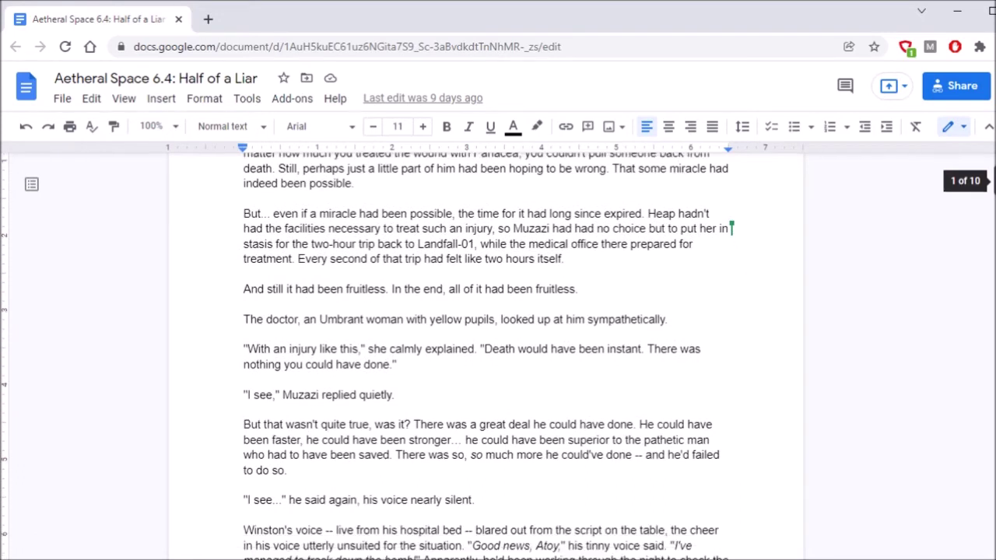
pyautogui.scroll(-1, 994, 176)
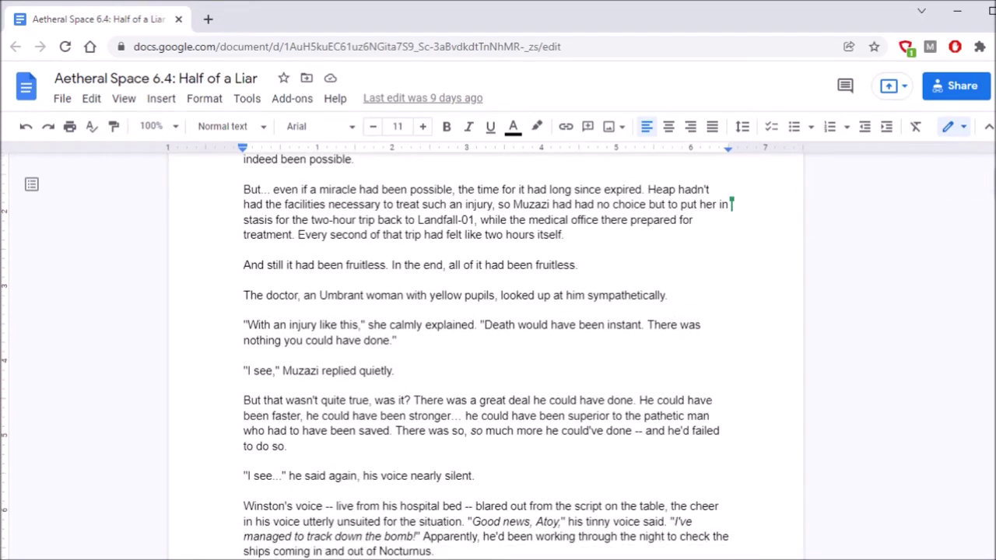
pyautogui.doubleClick(371, 189)
pyautogui.hotkey('ctrl', 'i')
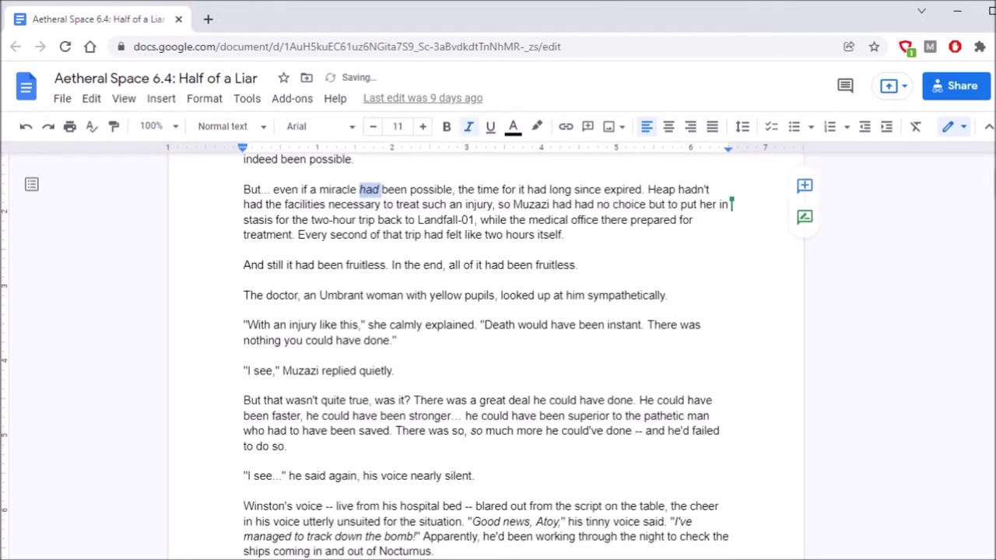
pyautogui.click(244, 174)
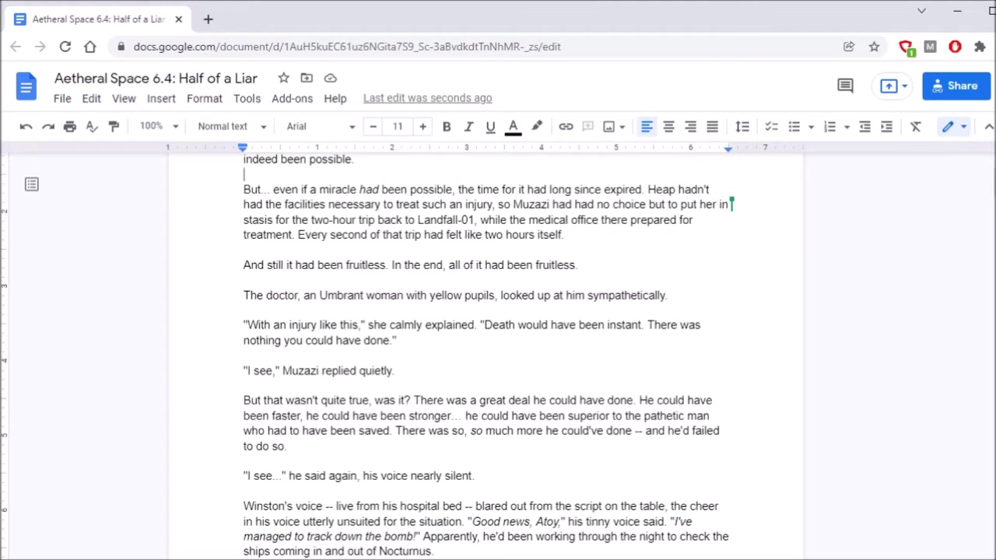
# - Proofread the rest of the first page, from "And still it had been fruitless" through the explanation of the smuggled bomb
pyautogui.click(564, 234)
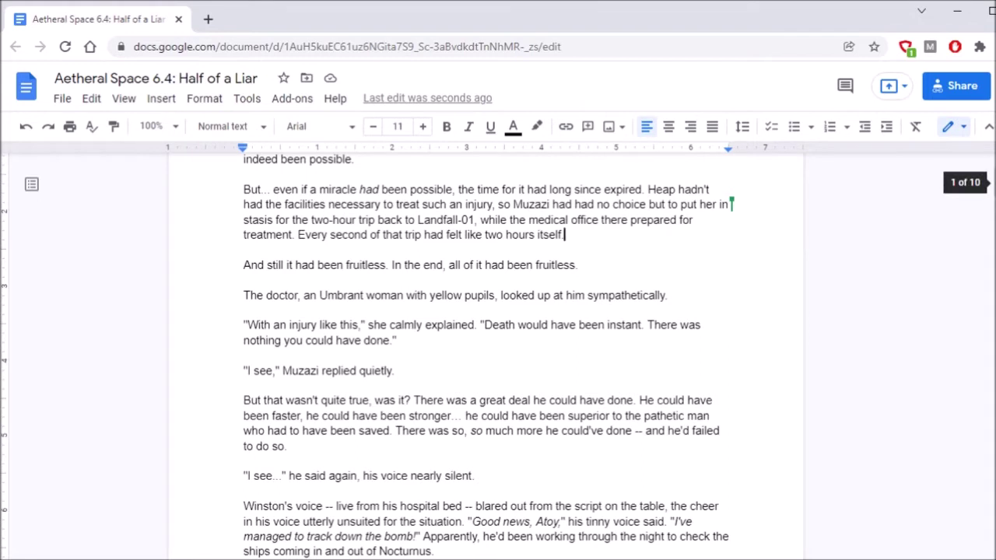
pyautogui.scroll(-1, 486, 350)
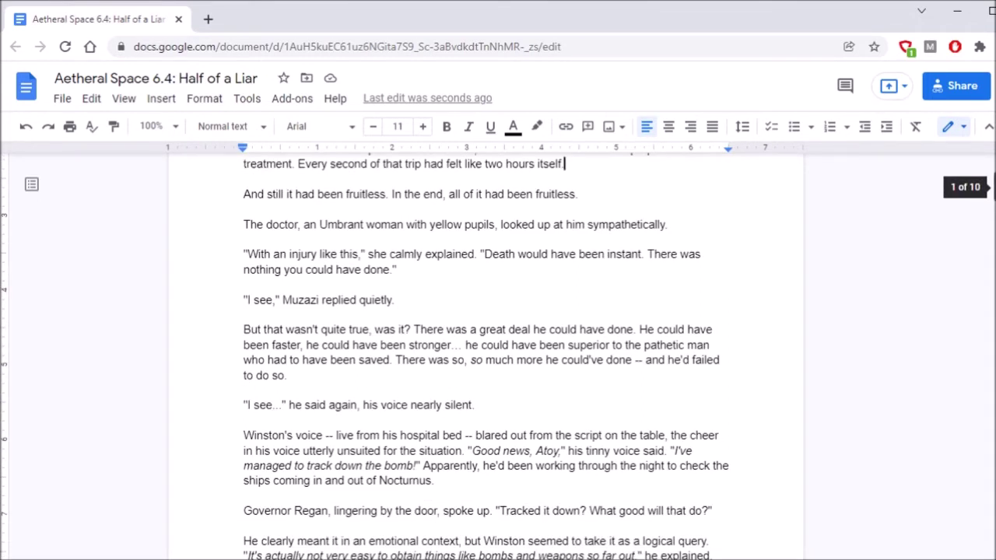
pyautogui.scroll(-1, 486, 350)
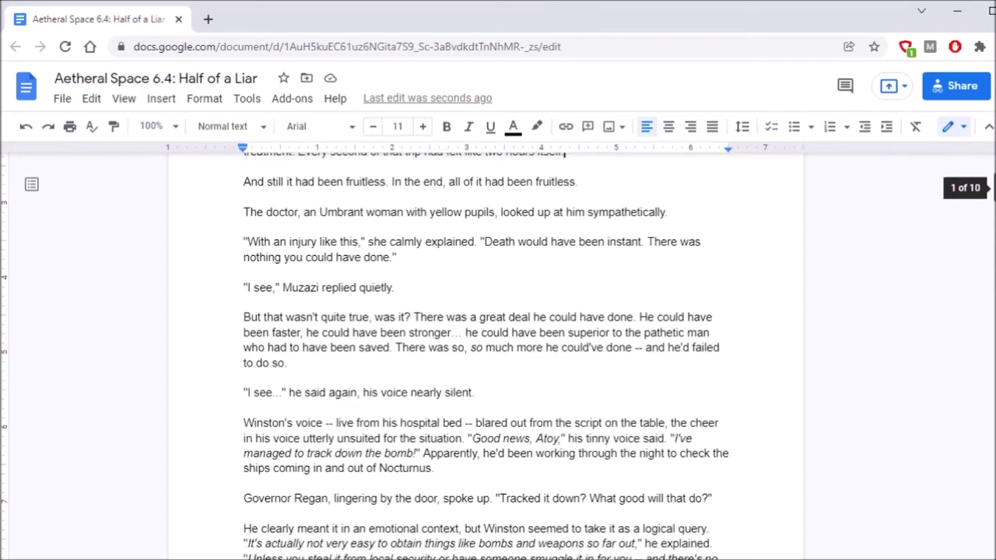
pyautogui.scroll(-1, 496, 356)
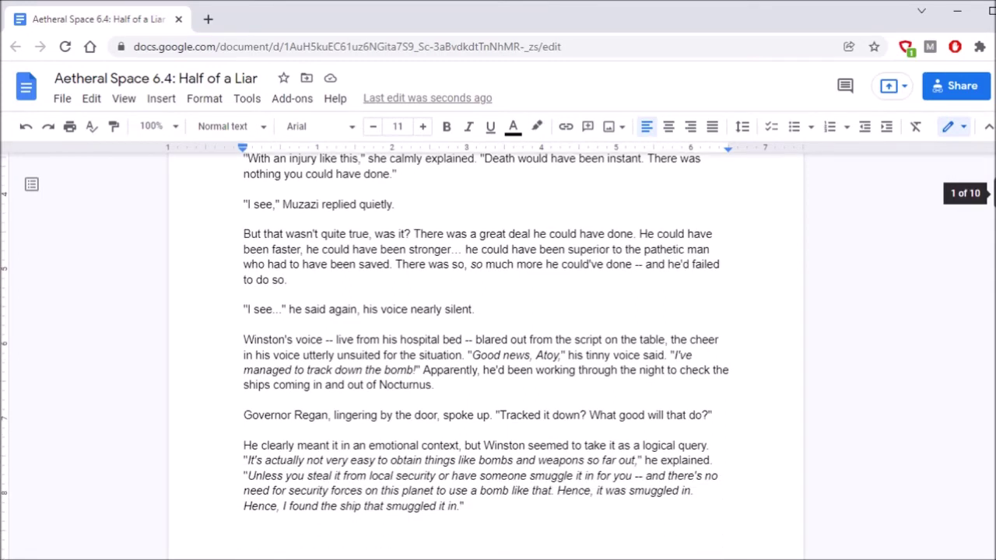
pyautogui.scroll(-1, 486, 357)
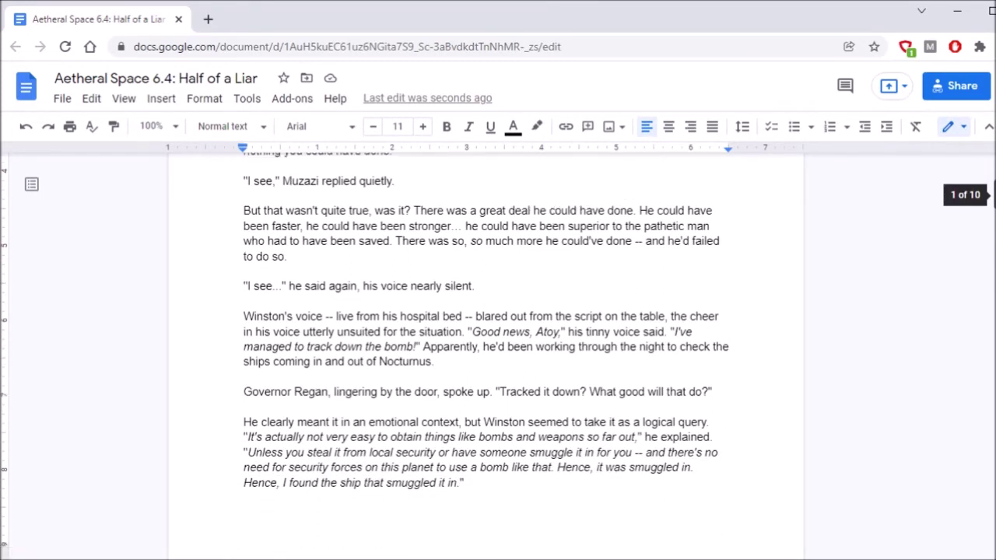
pyautogui.scroll(-1, 486, 356)
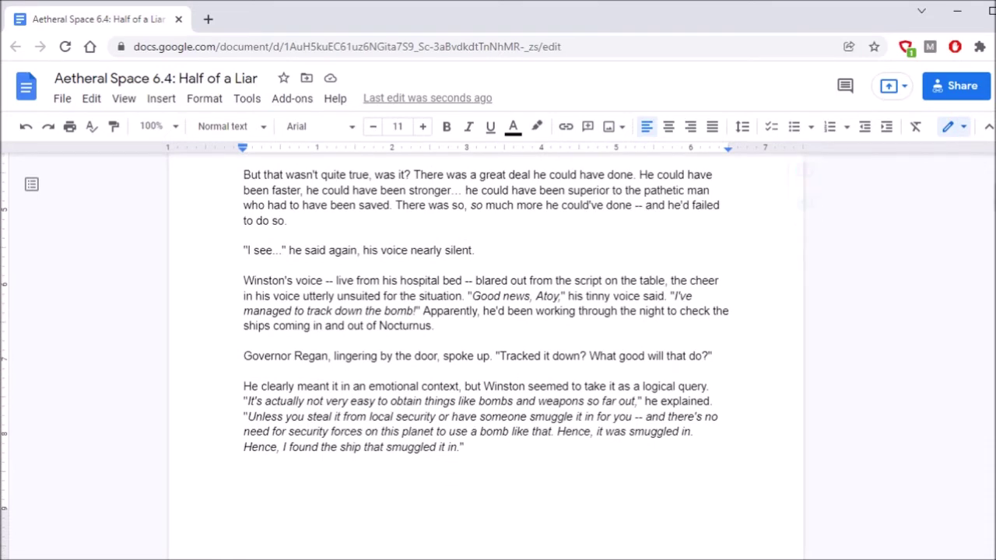
pyautogui.scroll(-1, 486, 356)
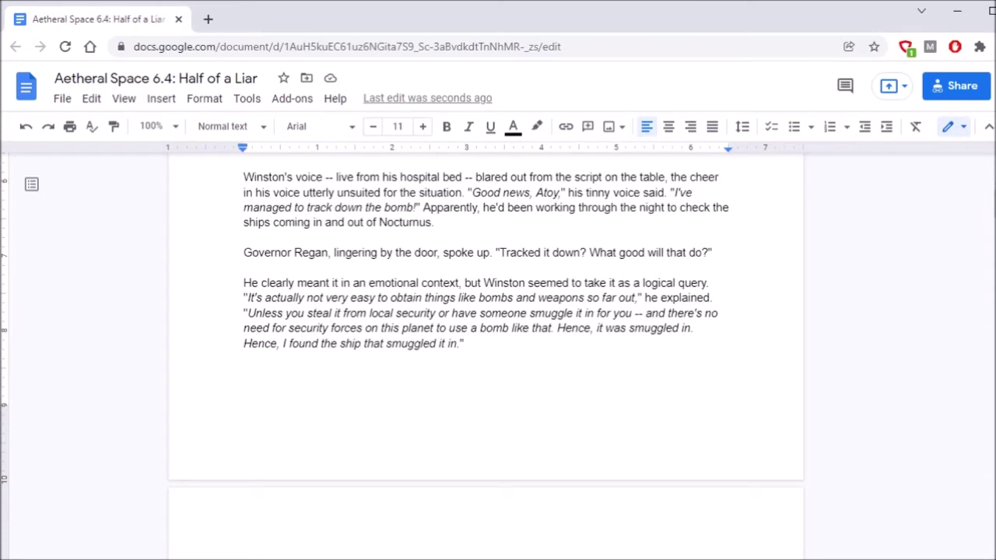
pyautogui.scroll(2, 485, 356)
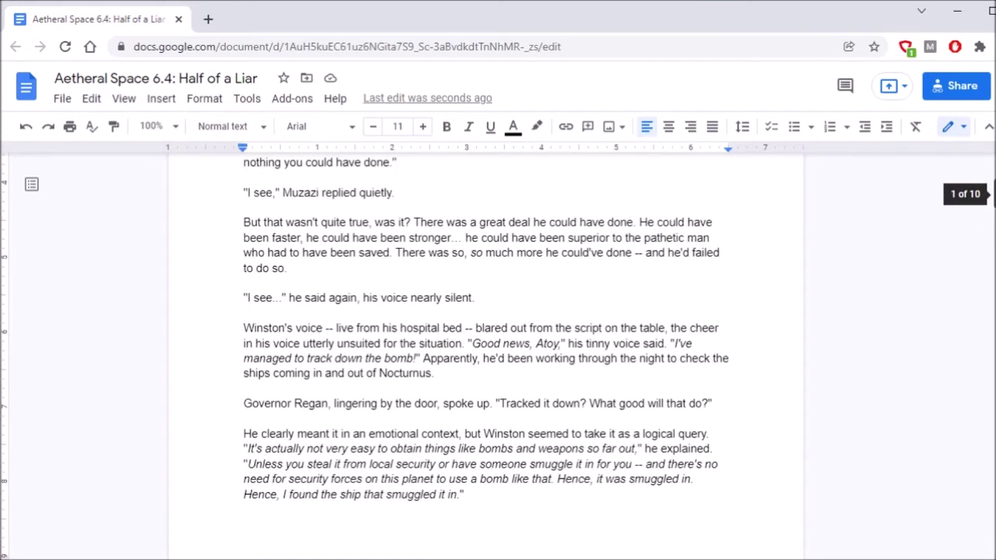
pyautogui.scroll(-1, 486, 356)
pyautogui.scroll(-1, 485, 356)
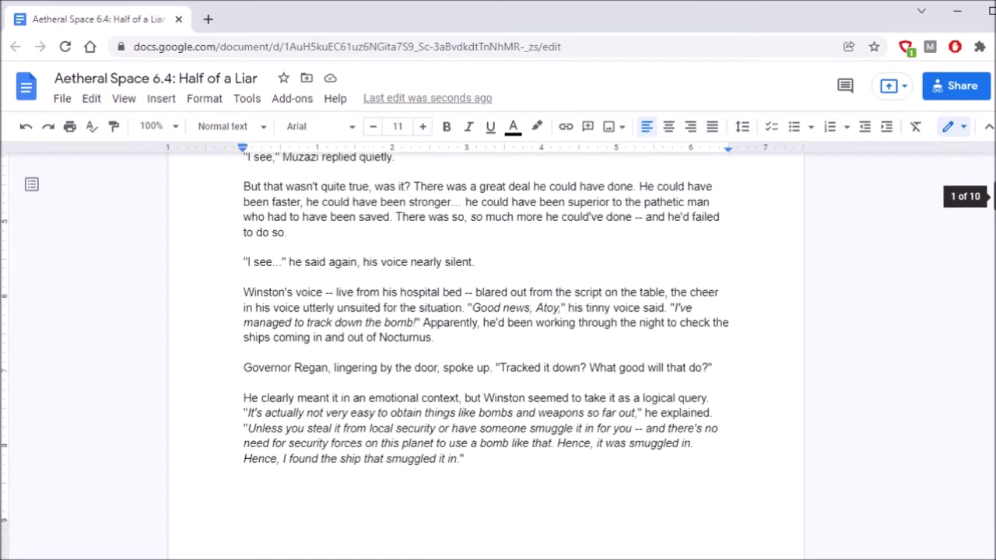
pyautogui.scroll(-1, 486, 357)
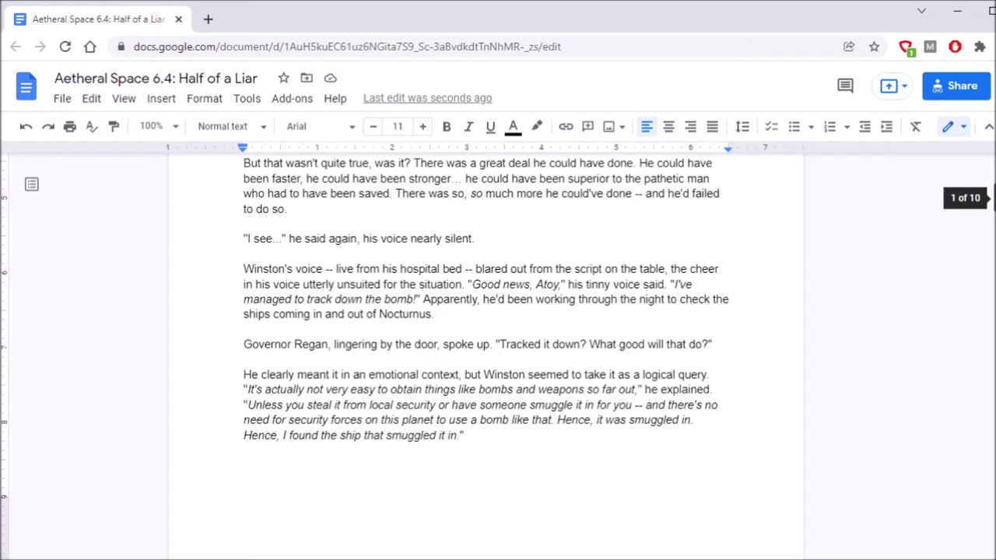
pyautogui.scroll(1, 486, 356)
pyautogui.click(244, 277)
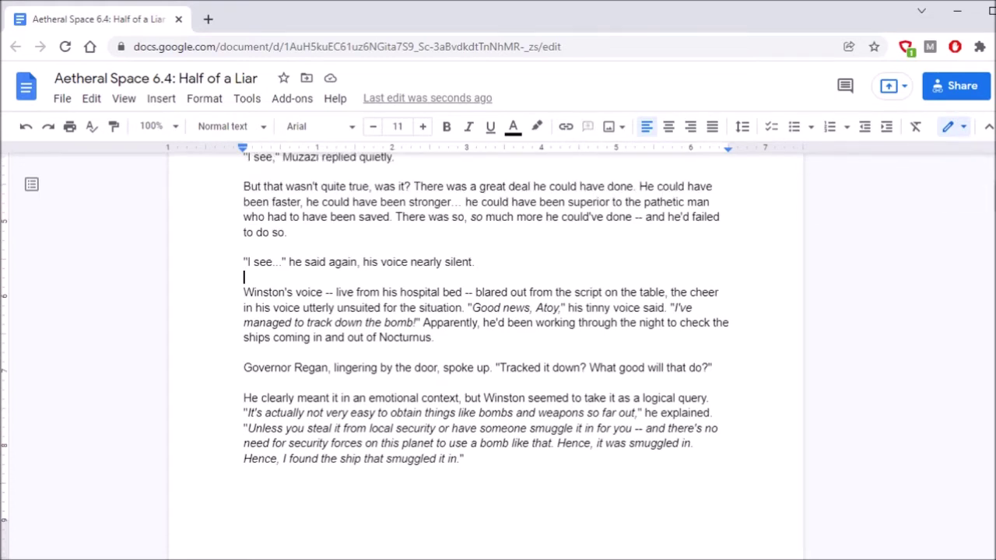
pyautogui.click(245, 247)
# - Examine the transition from the end of page one to the opening paragraphs of page two
pyautogui.scroll(-3, 992, 198)
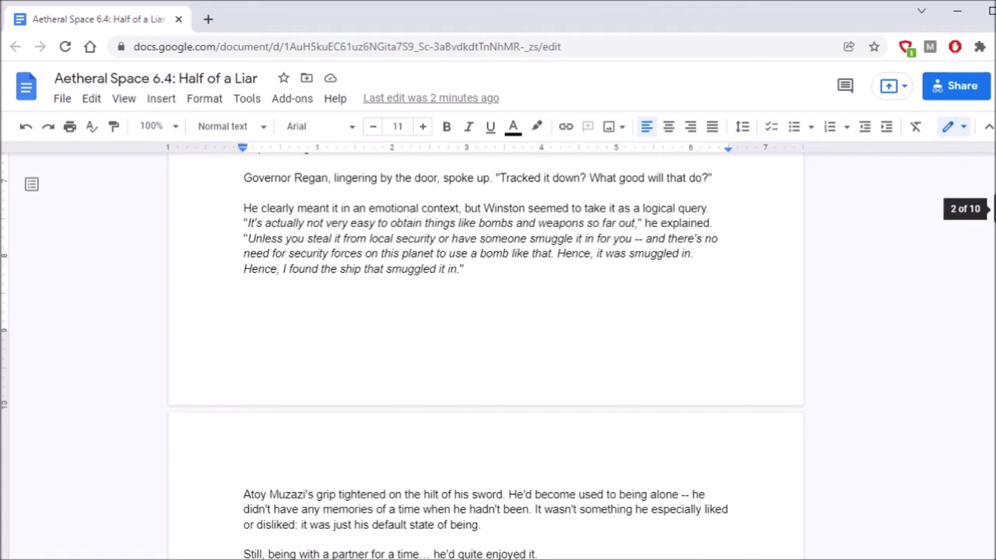
pyautogui.scroll(-1, 992, 209)
pyautogui.scroll(-1, 992, 210)
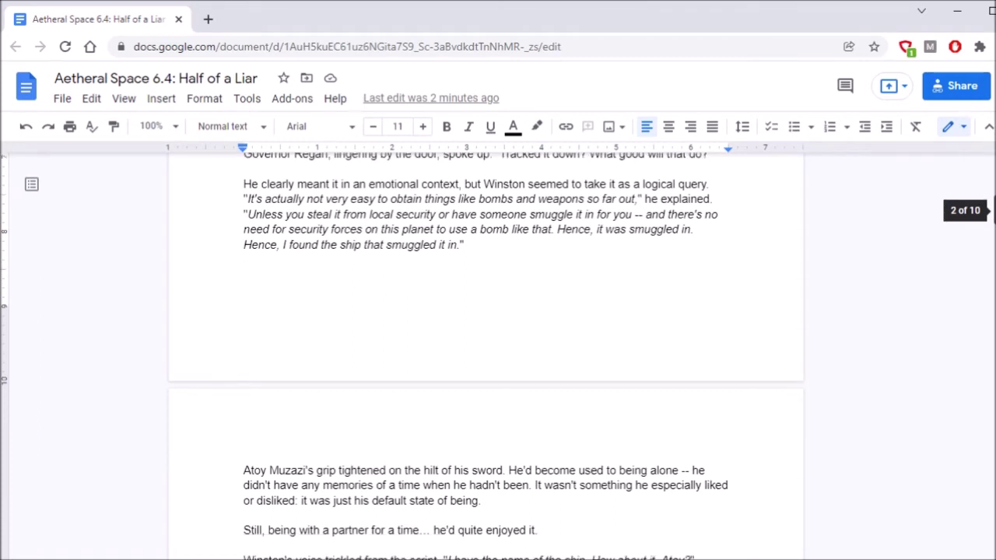
pyautogui.scroll(-1, 992, 210)
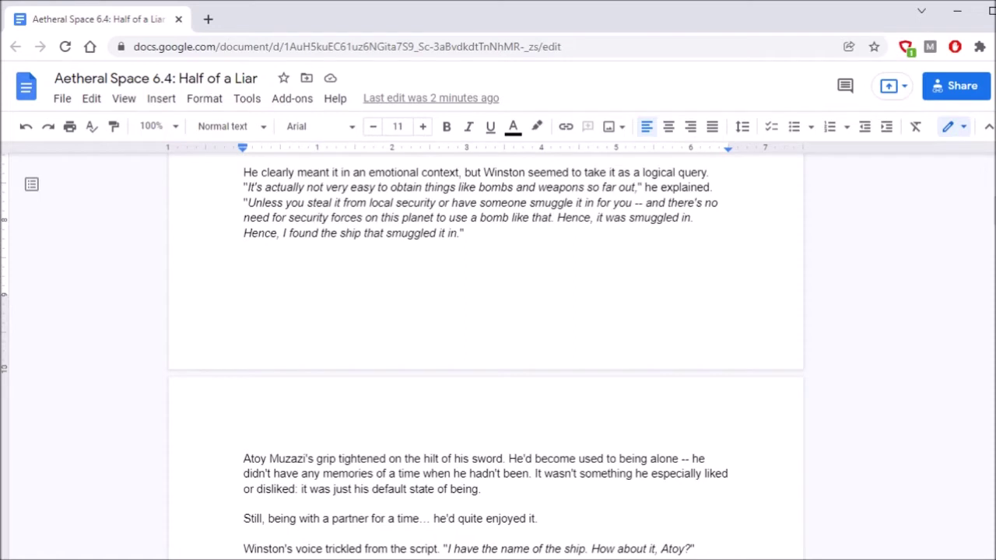
pyautogui.scroll(-2, 485, 351)
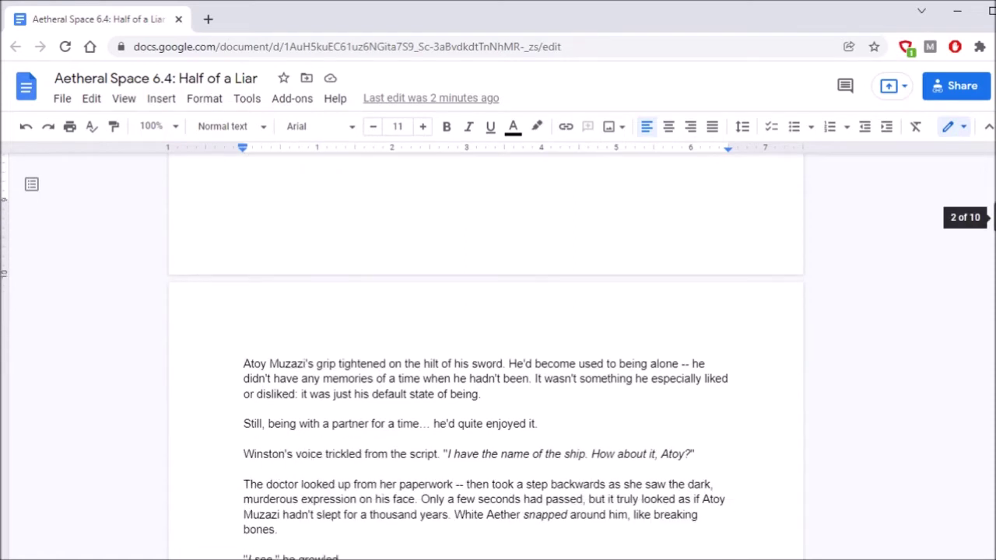
pyautogui.scroll(-3, 486, 351)
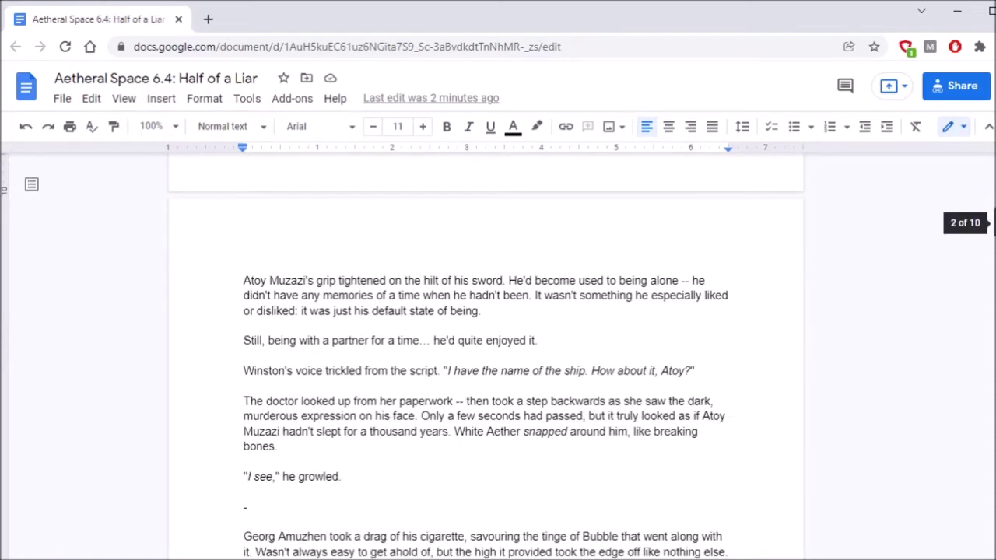
pyautogui.scroll(-1, 485, 350)
pyautogui.scroll(-1, 486, 350)
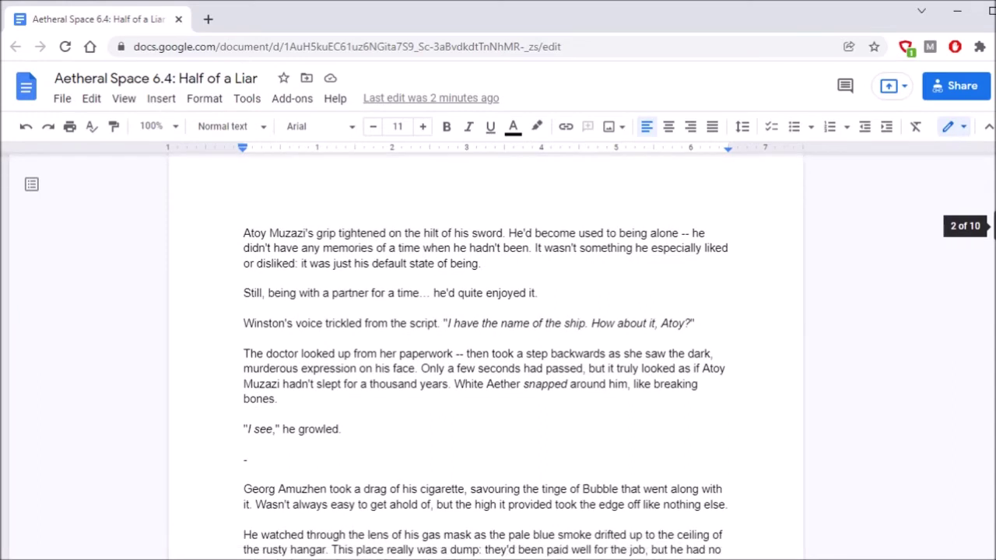
pyautogui.scroll(-1, 486, 351)
pyautogui.scroll(-2, 486, 350)
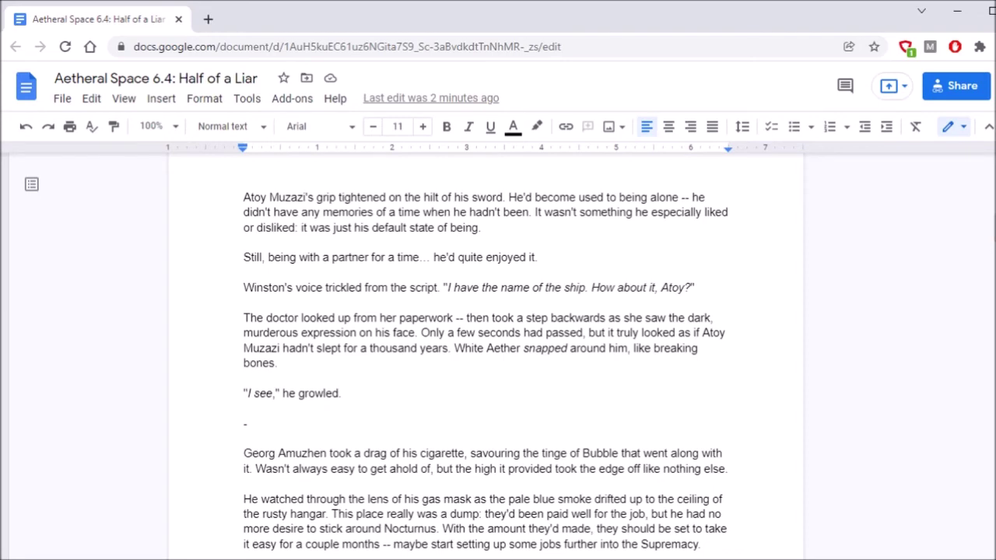
pyautogui.scroll(-3, 486, 350)
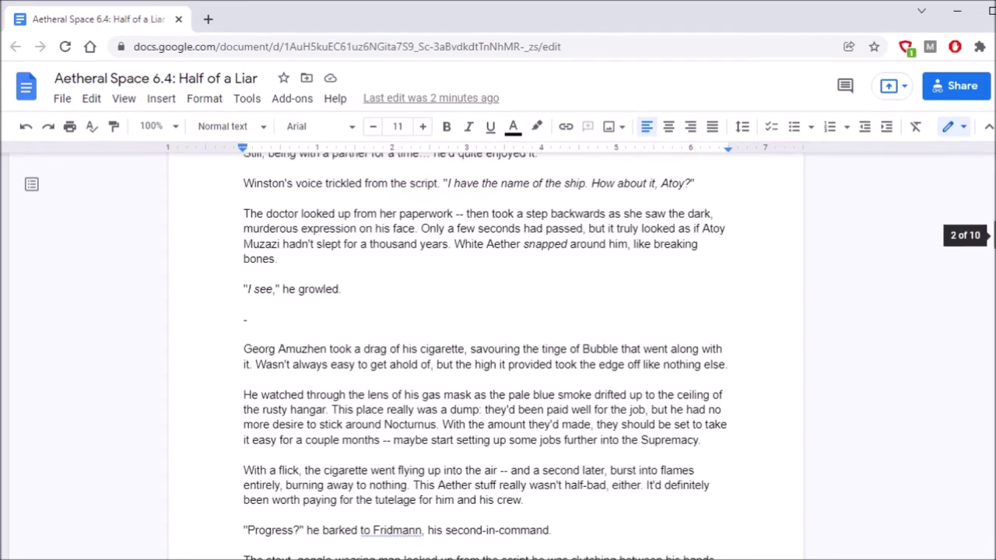
pyautogui.scroll(1, 486, 351)
pyautogui.scroll(1, 486, 351)
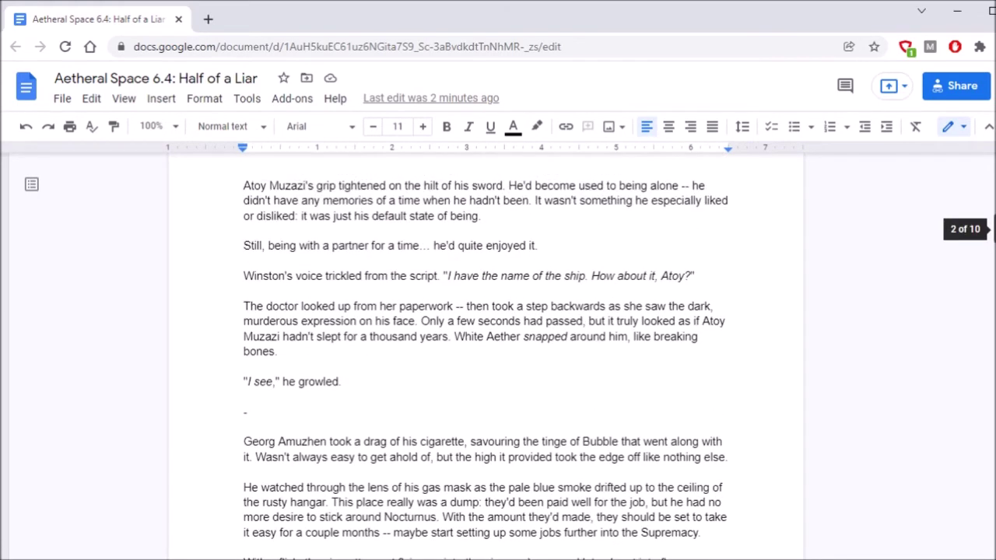
pyautogui.moveTo(244, 231); pyautogui.dragTo(251, 232)
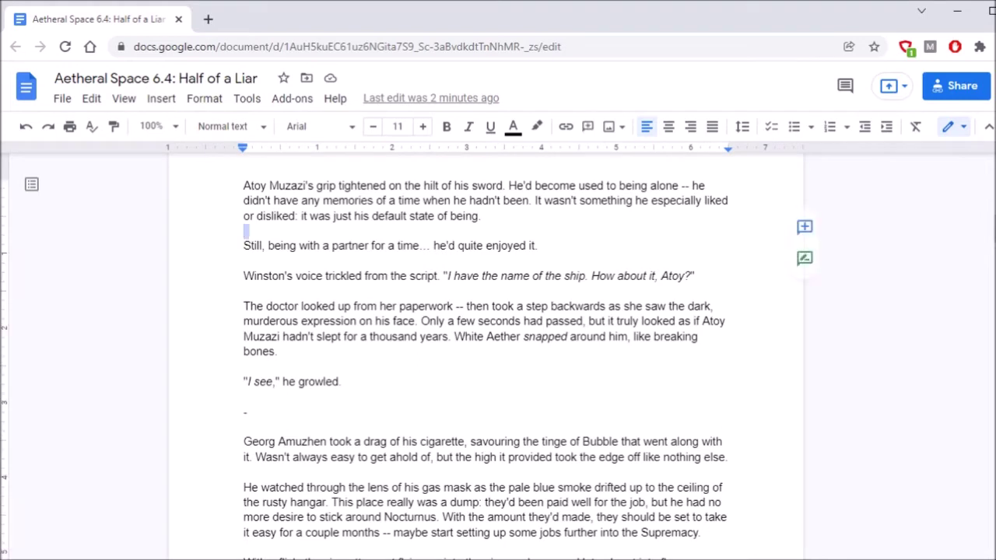
pyautogui.click(244, 231)
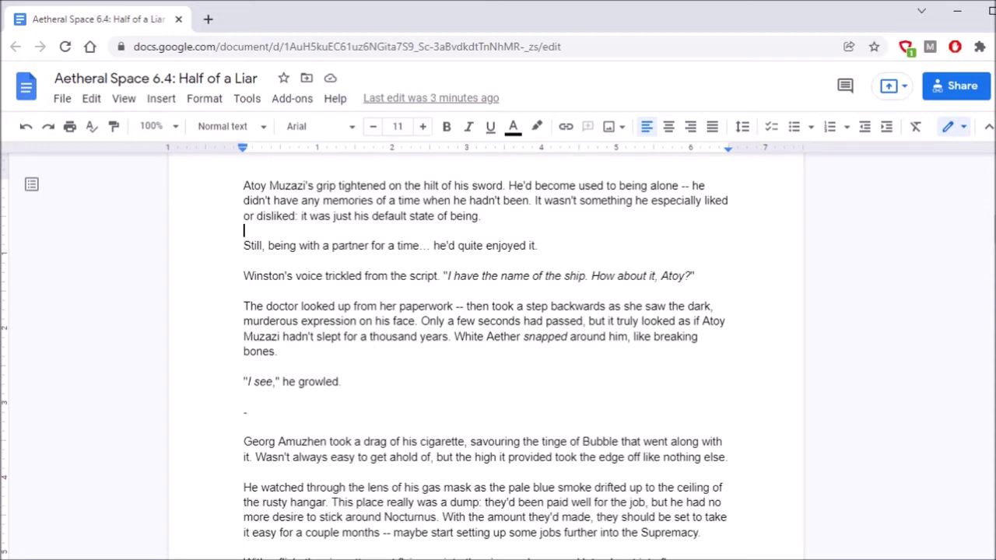
# - Proofread page two from "Still, being with a partner for a time" past the scene break into the rusty hangar scene
pyautogui.press('Down')
pyautogui.press('Down')
pyautogui.press('Down')
pyautogui.press('Down')
pyautogui.press('Down')
pyautogui.press('Down')
pyautogui.press('Down')
pyautogui.press('Down')
pyautogui.press('Down')
pyautogui.press('Down')
pyautogui.press('Down')
pyautogui.press('Down')
pyautogui.press('Down')
pyautogui.press('Down')
pyautogui.press('Up')
pyautogui.press('Down')
pyautogui.press('Down')
pyautogui.press('Down')
pyautogui.press('Down')
pyautogui.press('Down')
pyautogui.press('Down')
pyautogui.press('Down')
pyautogui.scroll(-1, 485, 350)
pyautogui.scroll(-1, 485, 350)
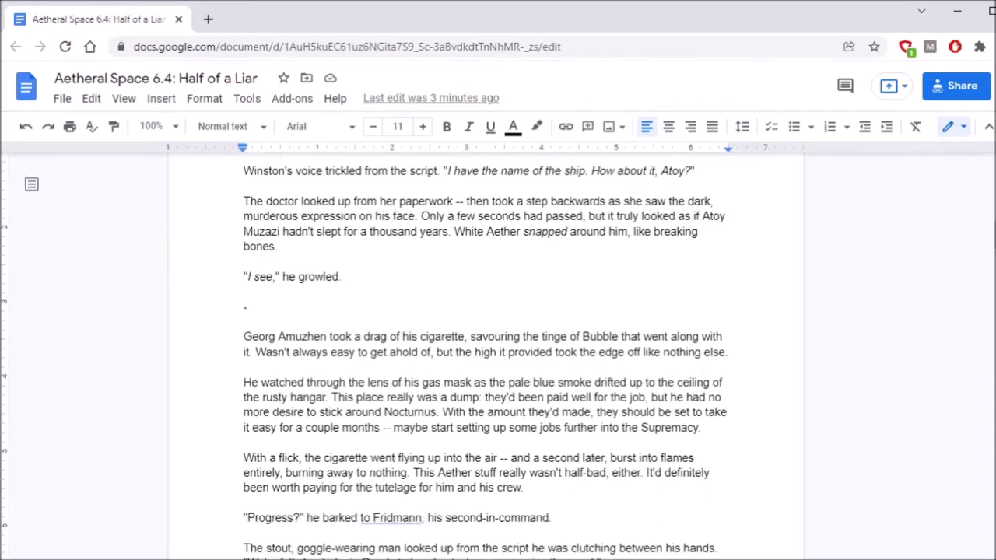
pyautogui.scroll(-1, 486, 350)
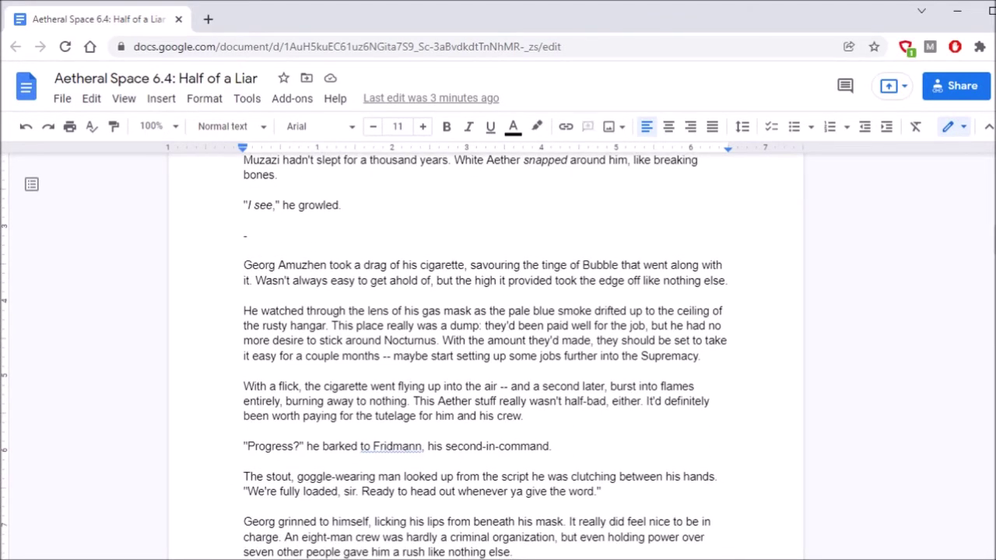
pyautogui.scroll(-3, 486, 356)
# - Return to the start of the hangar scene and reread it line by line down to the eight-man crew paragraph
pyautogui.hotkey('ctrl', 'Up')
pyautogui.hotkey('ctrl', 'Up')
pyautogui.hotkey('ctrl', 'Up')
pyautogui.hotkey('ctrl', 'Up')
pyautogui.hotkey('ctrl', 'Up')
pyautogui.hotkey('ctrl', 'Up')
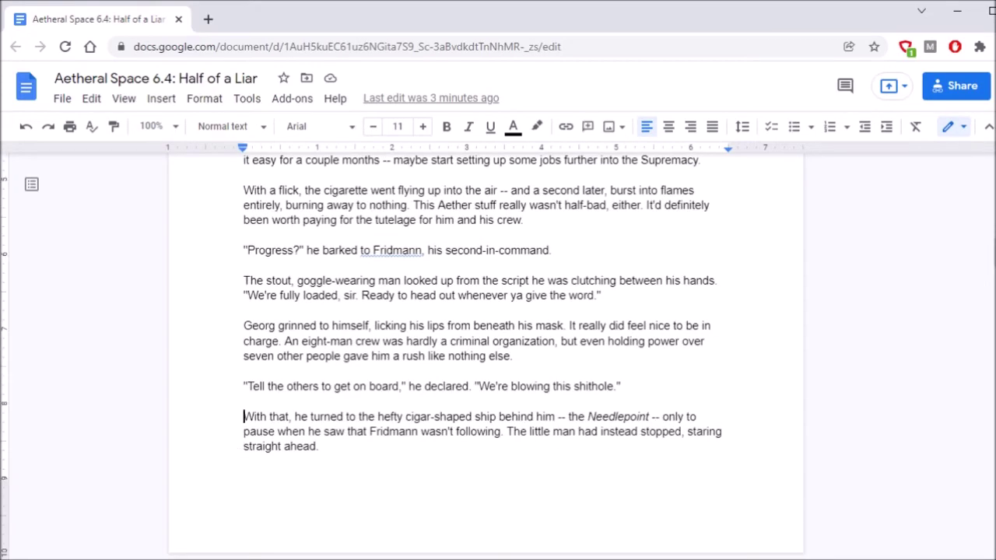
pyautogui.hotkey('ctrl', 'Up')
pyautogui.hotkey('ctrl', 'Up')
pyautogui.hotkey('ctrl', 'Up')
pyautogui.hotkey('ctrl', 'Up')
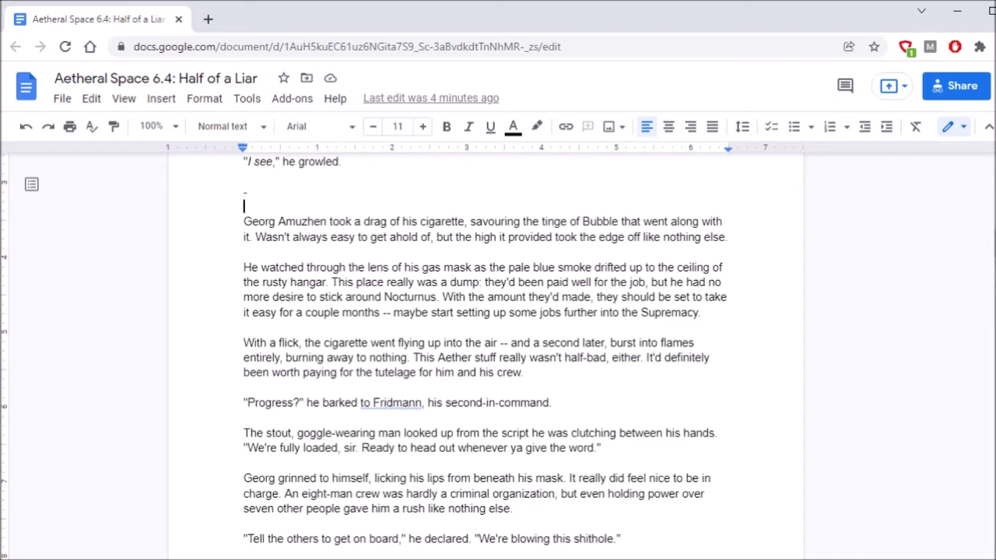
pyautogui.press('Down')
pyautogui.press('Down')
pyautogui.press('Down')
pyautogui.press('Down')
pyautogui.press('Down')
pyautogui.press('Down')
pyautogui.press('Down')
pyautogui.press('Down')
pyautogui.press('Down')
pyautogui.press('Down')
pyautogui.press('Down')
pyautogui.press('Down')
pyautogui.press('Down')
pyautogui.press('Down')
pyautogui.press('Down')
pyautogui.press('Down')
pyautogui.press('Down')
pyautogui.press('Down')
pyautogui.press('Down')
pyautogui.press('Down')
pyautogui.press('Down')
pyautogui.press('Down')
pyautogui.press('Down')
# - Reword "gave him a rush like nothing else" in the eight-man crew paragraph to "gave him an indescribable rush."
pyautogui.scroll(-2, 485, 351)
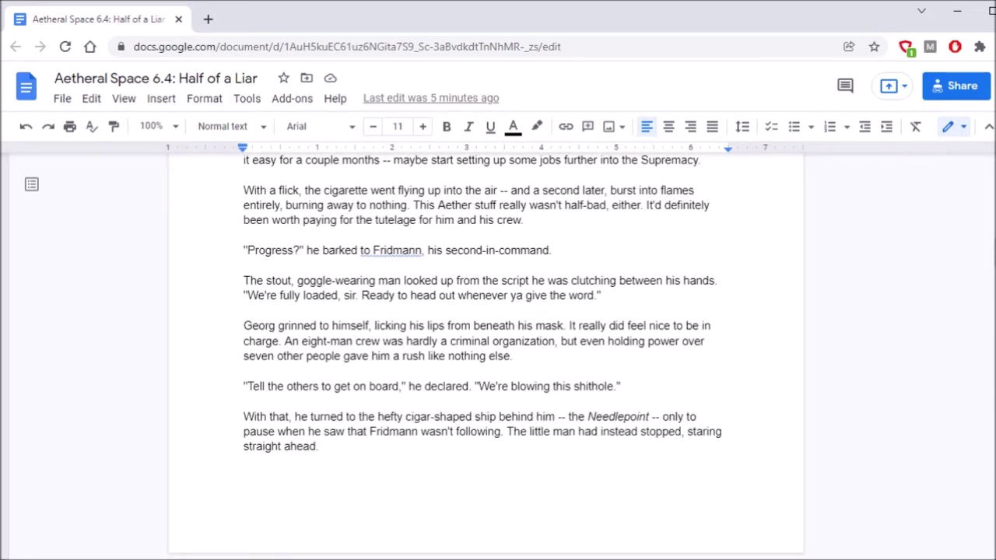
pyautogui.scroll(-1, 486, 350)
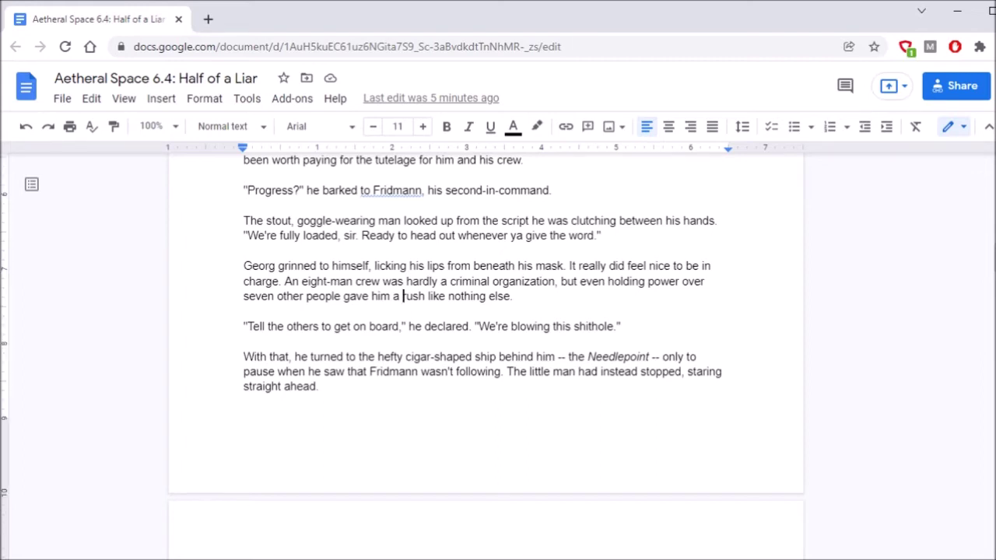
pyautogui.hotkey('shift', 'Down')
pyautogui.press('BackSpace')
pyautogui.write('n ind')
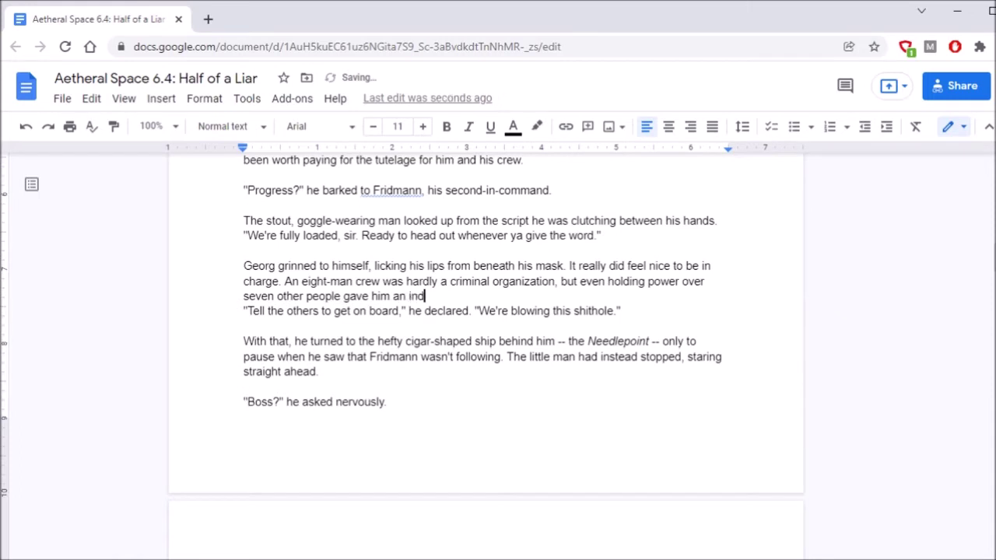
pyautogui.write('escribable rush.')
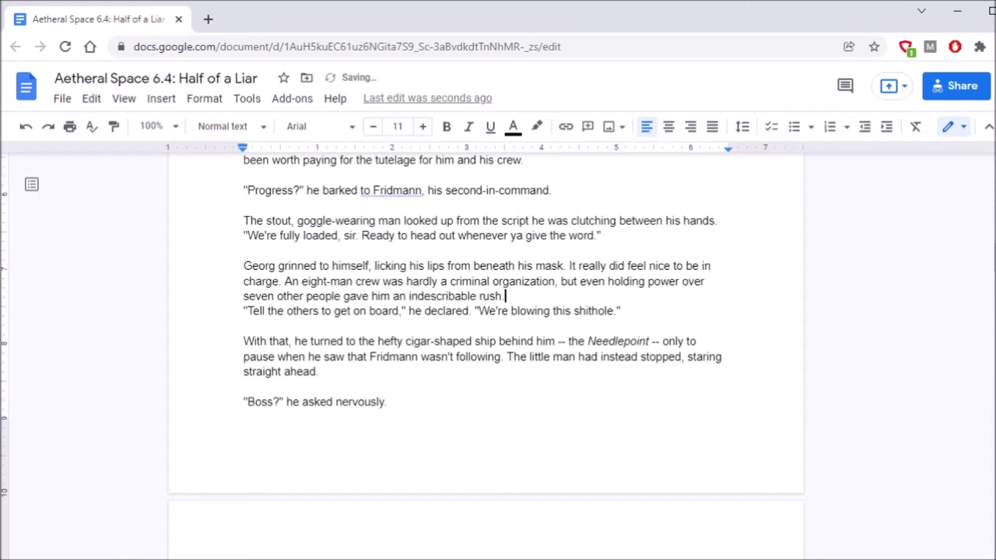
# - Insert a blank line between the eight-man crew paragraph and the "Tell the others to get on board" dialogue
pyautogui.press('Return')
pyautogui.click(244, 250)
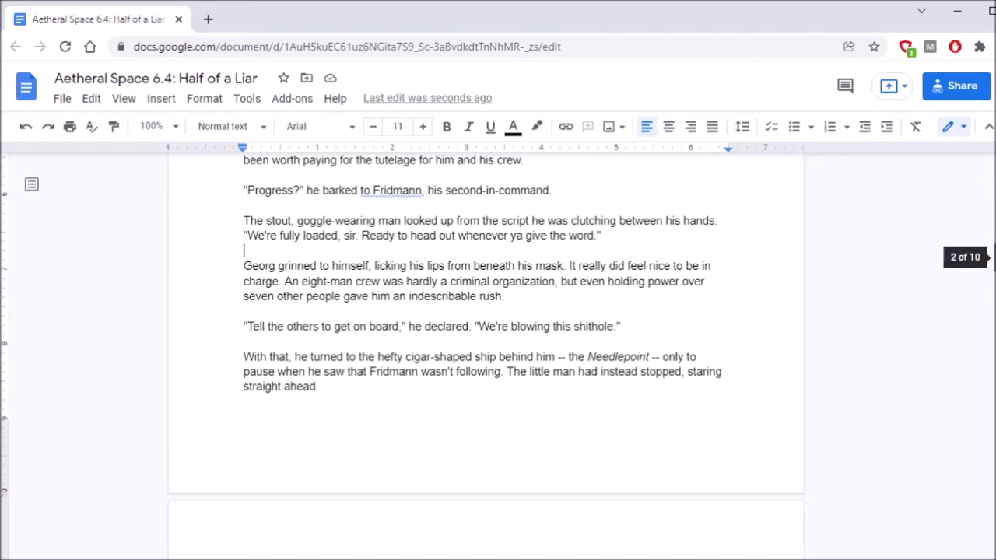
# - Proofread from Georg's order to board the ship through the page break to the paragraphs about the Hyena and Muzazi's approach
pyautogui.scroll(-1, 486, 327)
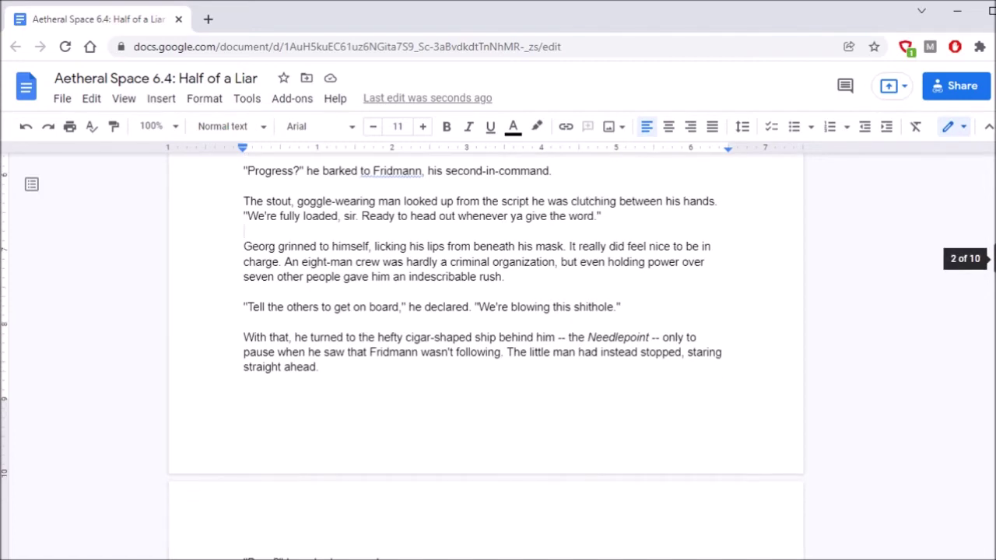
pyautogui.scroll(-3, 486, 357)
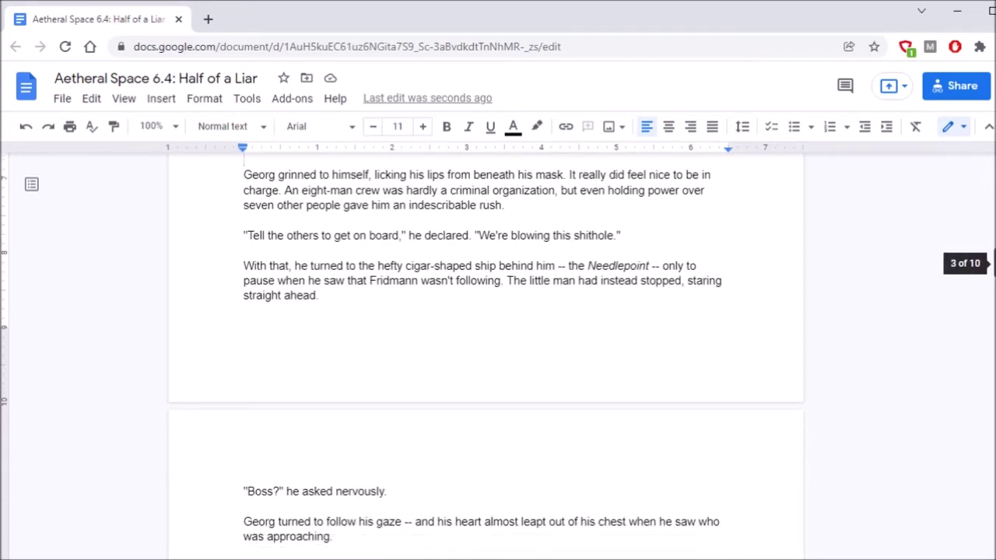
pyautogui.scroll(-1, 486, 356)
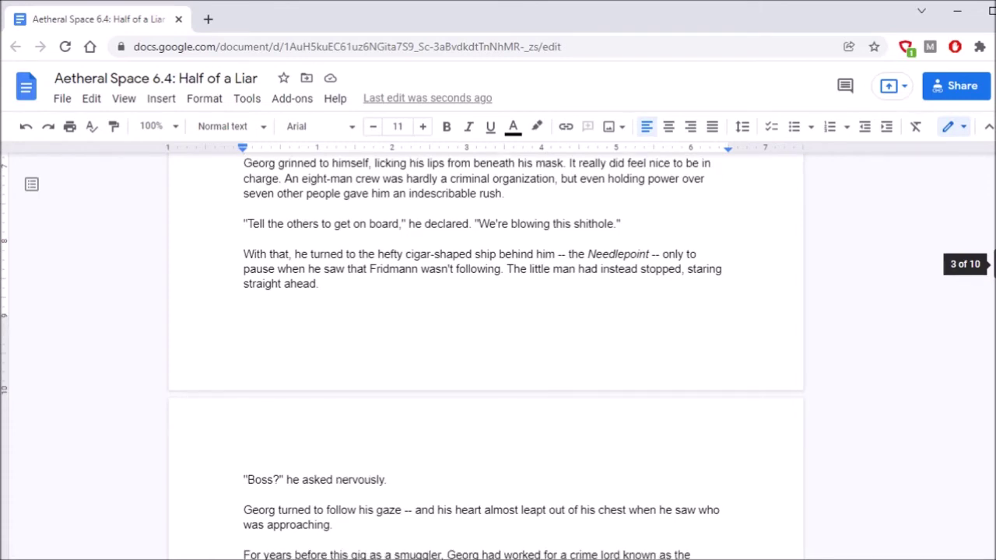
pyautogui.scroll(-1, 485, 357)
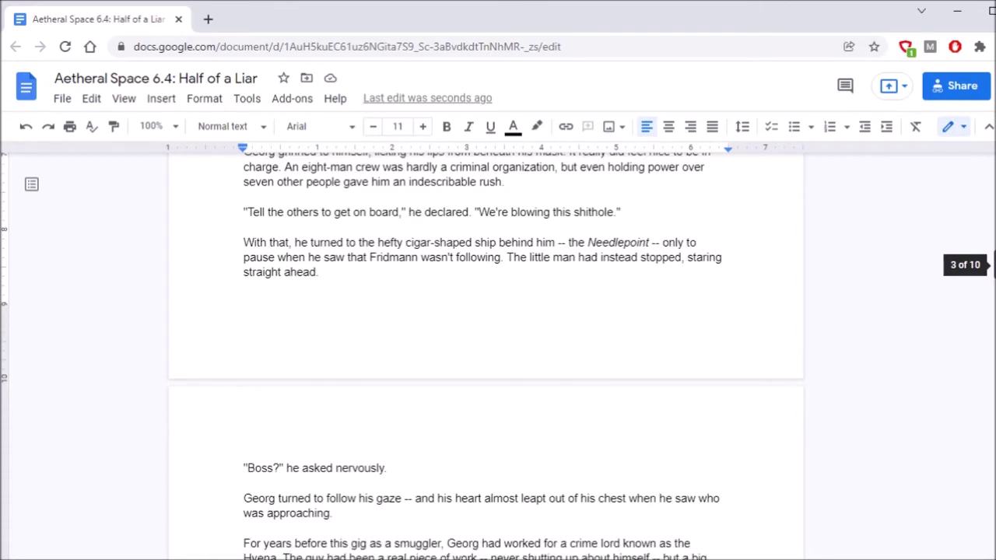
pyautogui.scroll(-3, 486, 357)
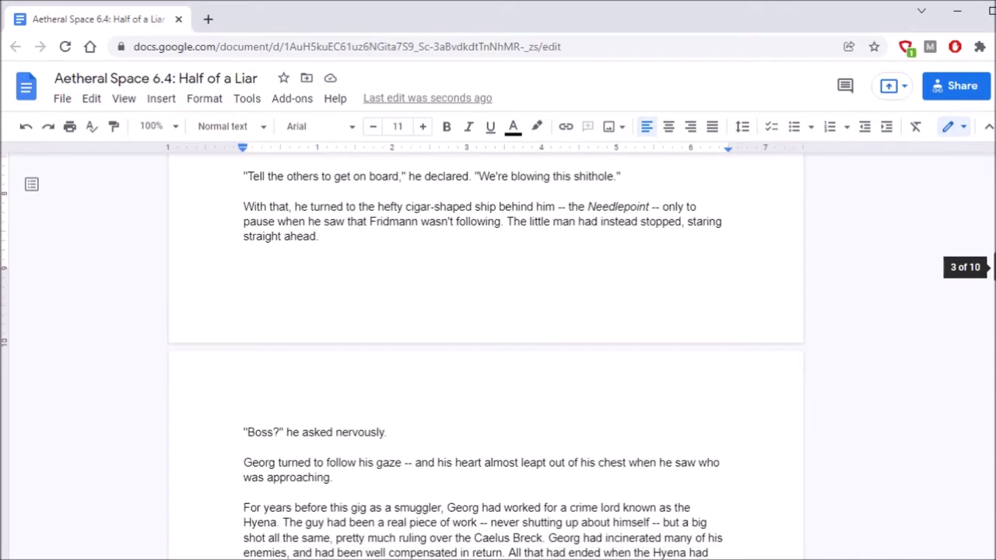
pyautogui.scroll(-2, 485, 356)
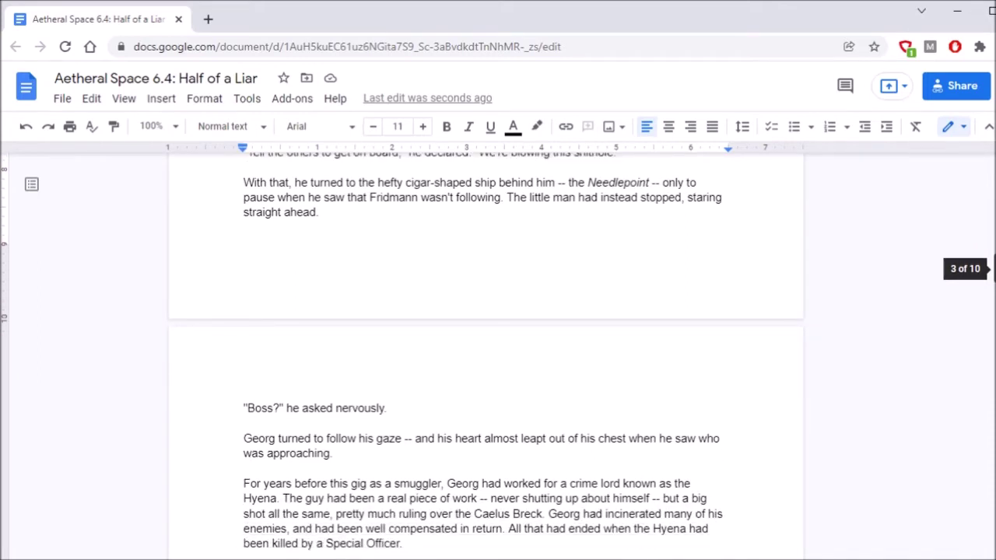
pyautogui.scroll(-3, 486, 357)
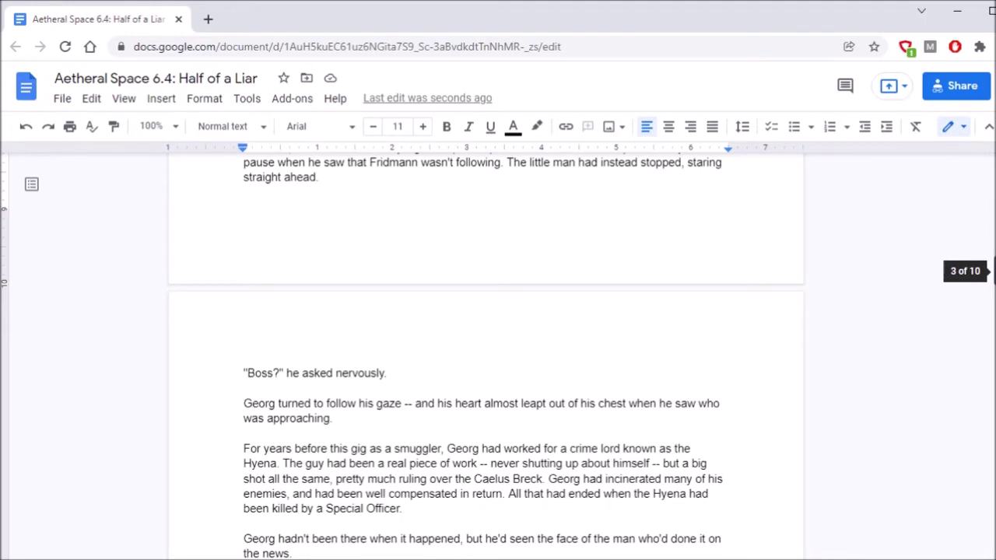
pyautogui.scroll(-6, 485, 357)
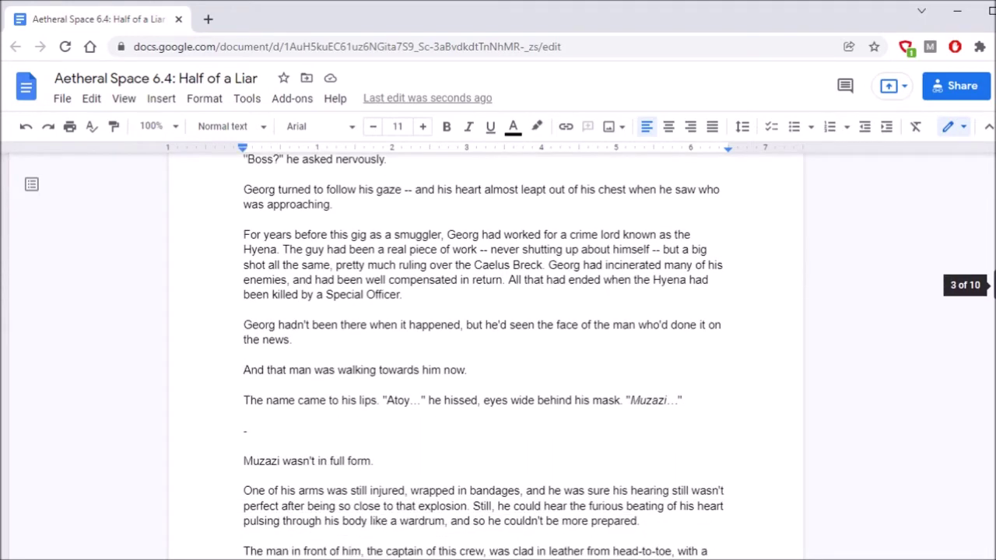
pyautogui.scroll(-1, 486, 357)
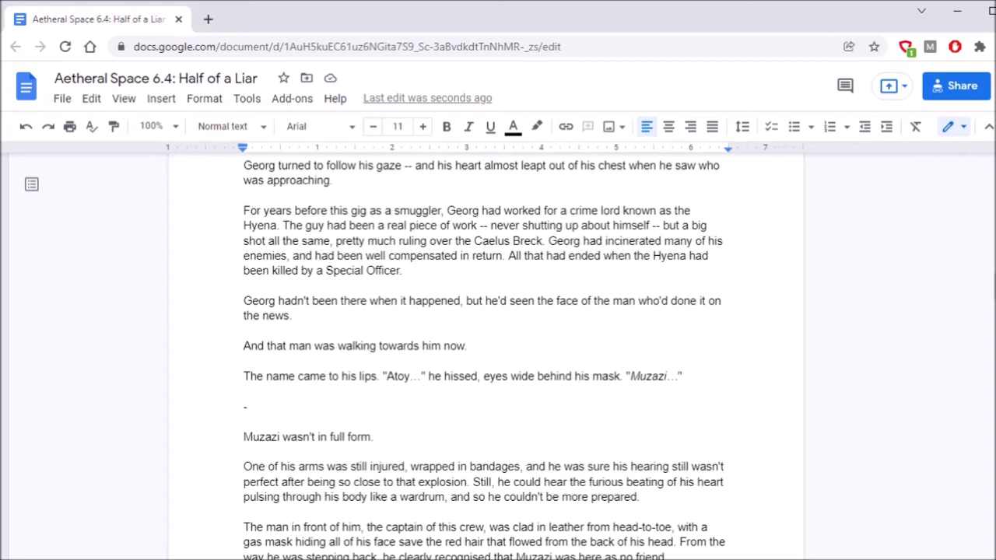
# - Delete the word "the" before "Caelus Breck" in the paragraph about Georg's work for the Hyena
pyautogui.doubleClick(462, 241)
pyautogui.press('BackSpace')
pyautogui.click(244, 195)
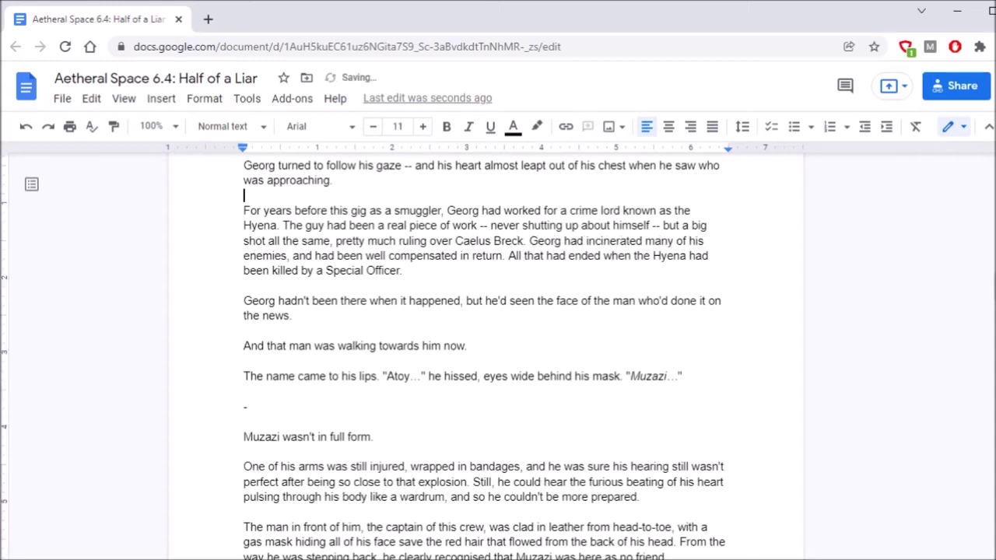
# - Proofread from the Hyena paragraph through Muzazi's confrontation with Georg Amuzhen to the first attack at the start of page four
pyautogui.scroll(-2, 483, 350)
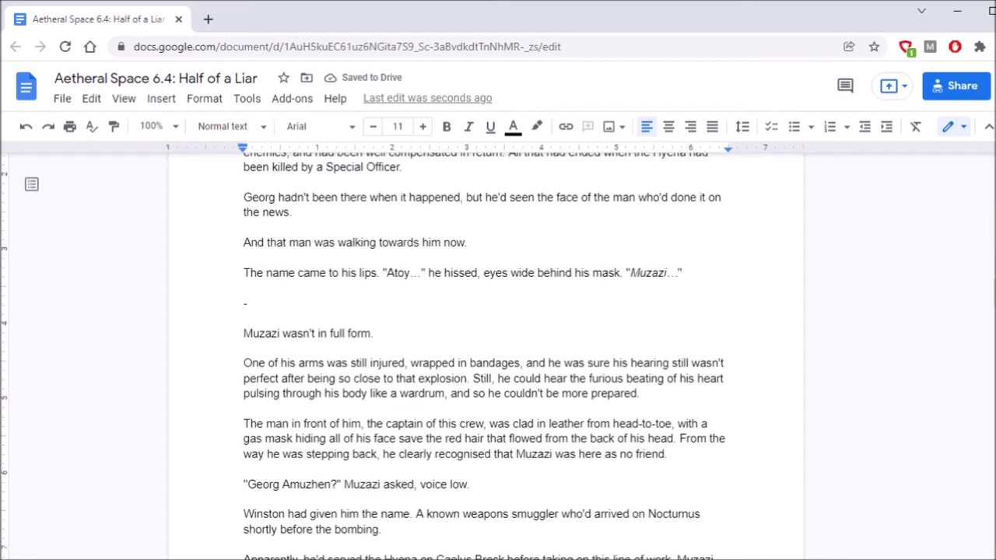
pyautogui.scroll(2, 498, 351)
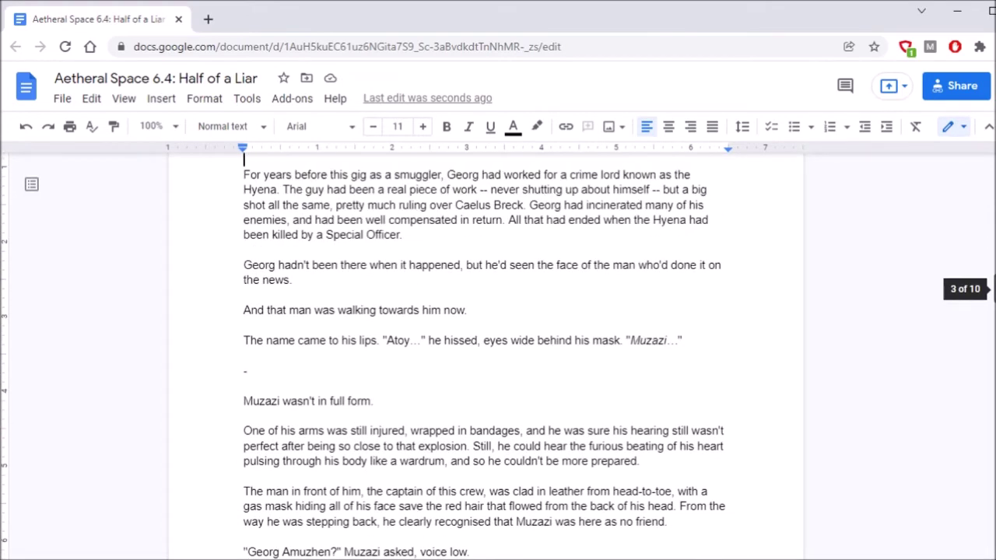
pyautogui.click(243, 175)
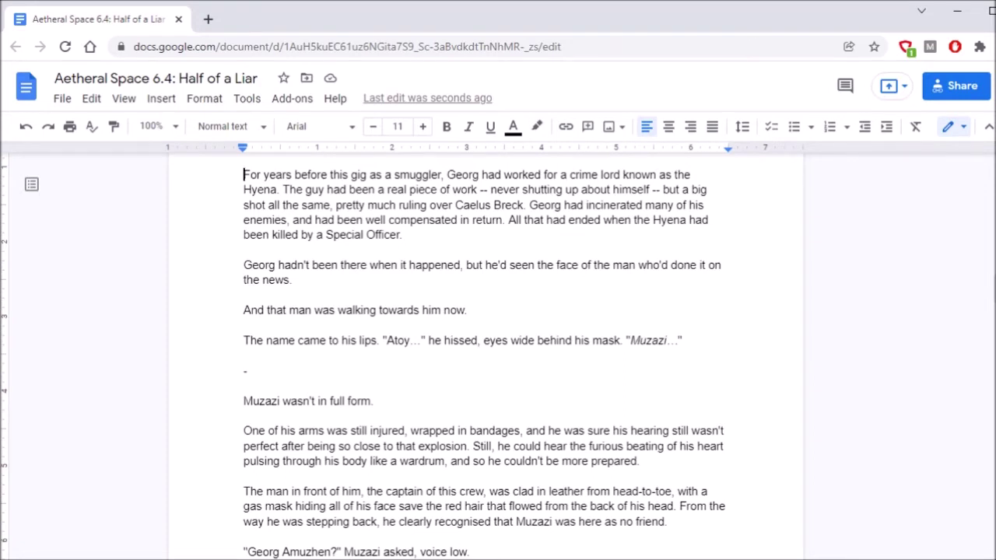
pyautogui.scroll(-3, 498, 356)
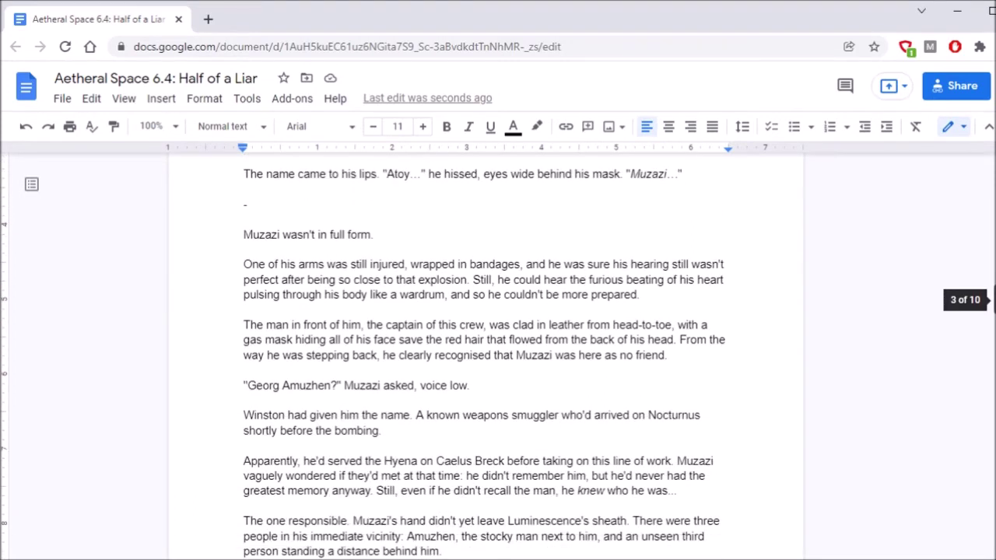
pyautogui.scroll(-1, 499, 356)
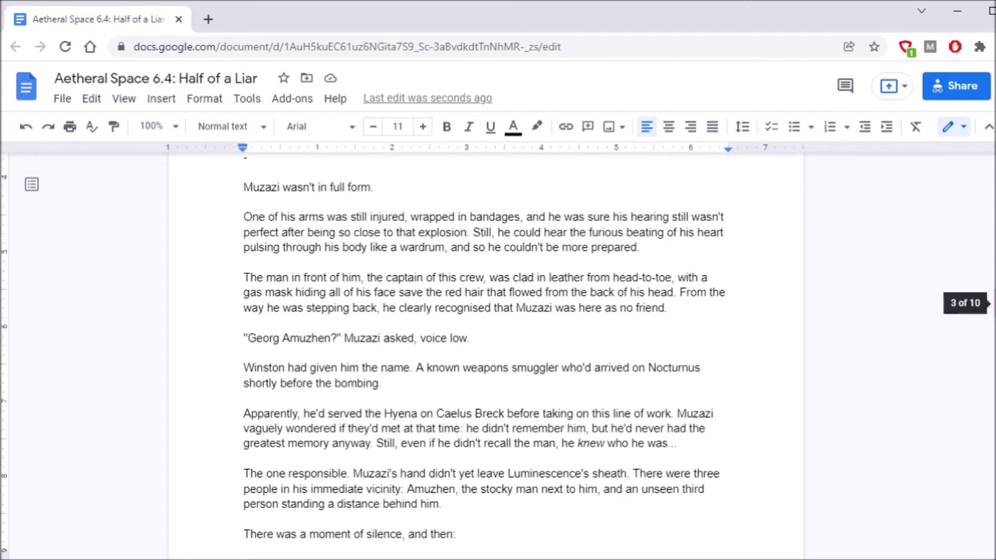
pyautogui.scroll(-1, 993, 306)
pyautogui.scroll(-3, 993, 311)
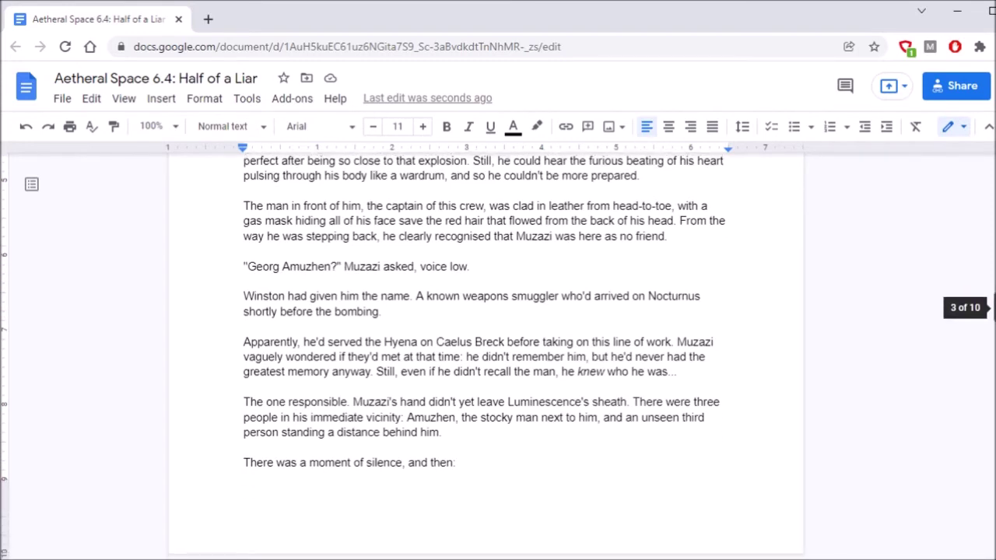
pyautogui.scroll(-1, 993, 312)
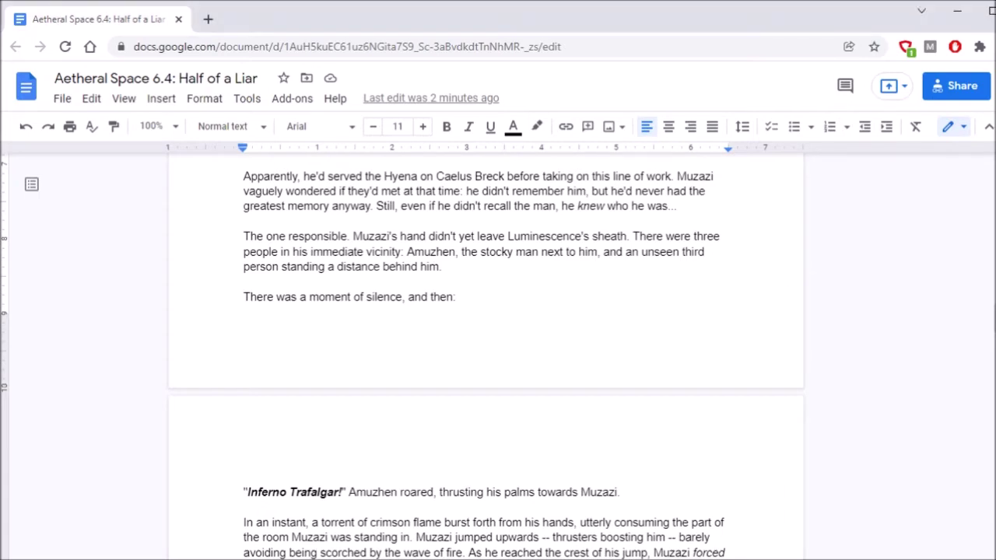
pyautogui.click(244, 221)
pyautogui.scroll(-5, 498, 356)
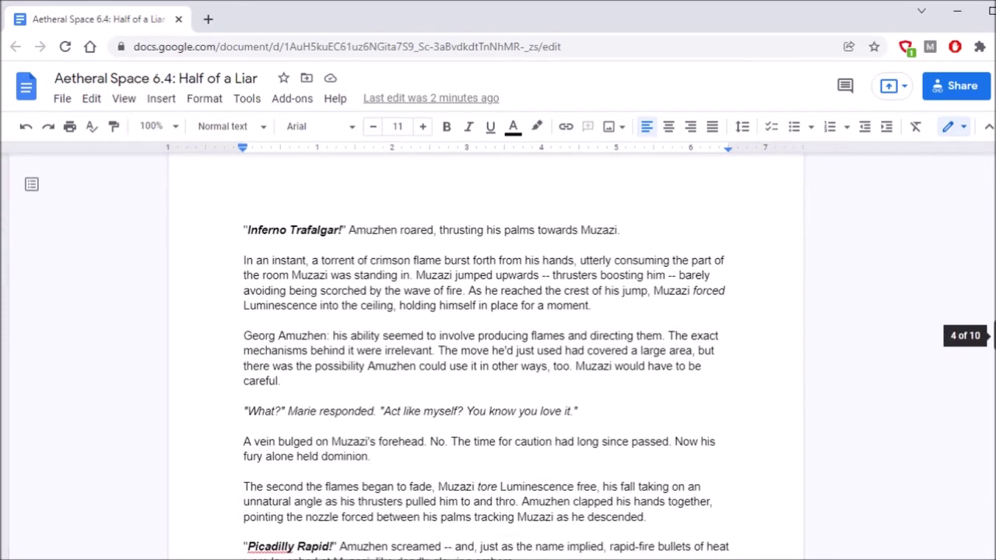
# - Swap the two words of Amuzhen's shouted attack name at the start of page four to read "Trafalgar Inferno!", without a space before the exclamation mark
pyautogui.scroll(-1, 498, 356)
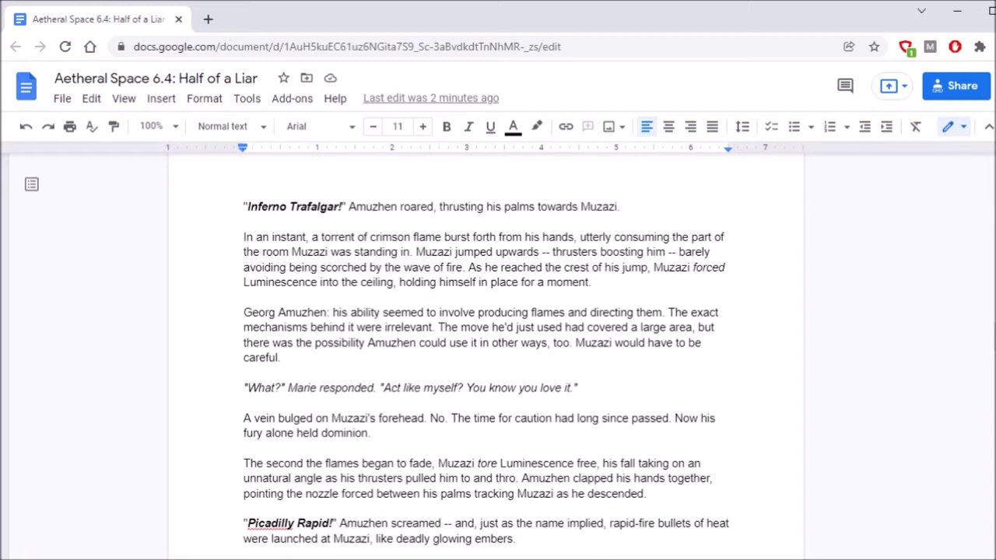
pyautogui.click(294, 206)
pyautogui.hotkey('shift', 'Left')
pyautogui.hotkey('shift', 'Left')
pyautogui.hotkey('shift', 'Left')
pyautogui.hotkey('shift', 'Left')
pyautogui.hotkey('shift', 'Left')
pyautogui.hotkey('shift', 'Left')
pyautogui.hotkey('shift', 'Left')
pyautogui.hotkey('shift', 'Left')
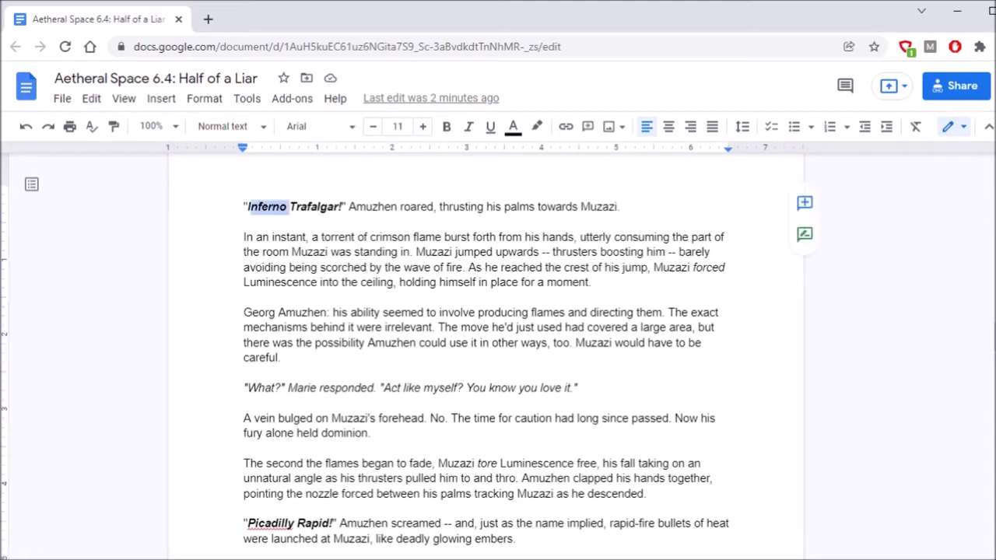
pyautogui.moveTo(293, 207); pyautogui.dragTo(340, 206)
pyautogui.click(299, 206)
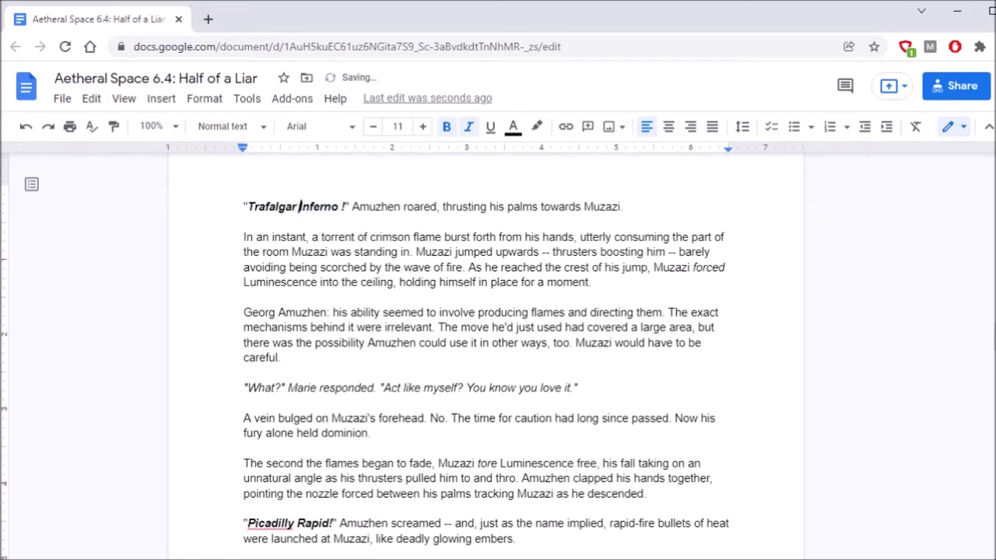
pyautogui.click(621, 206)
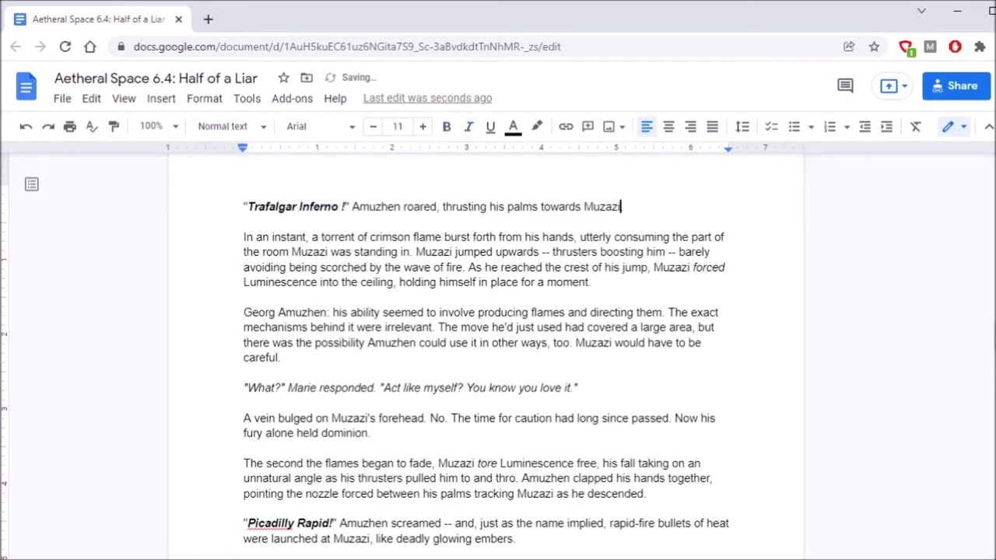
pyautogui.click(344, 206)
pyautogui.press('BackSpace')
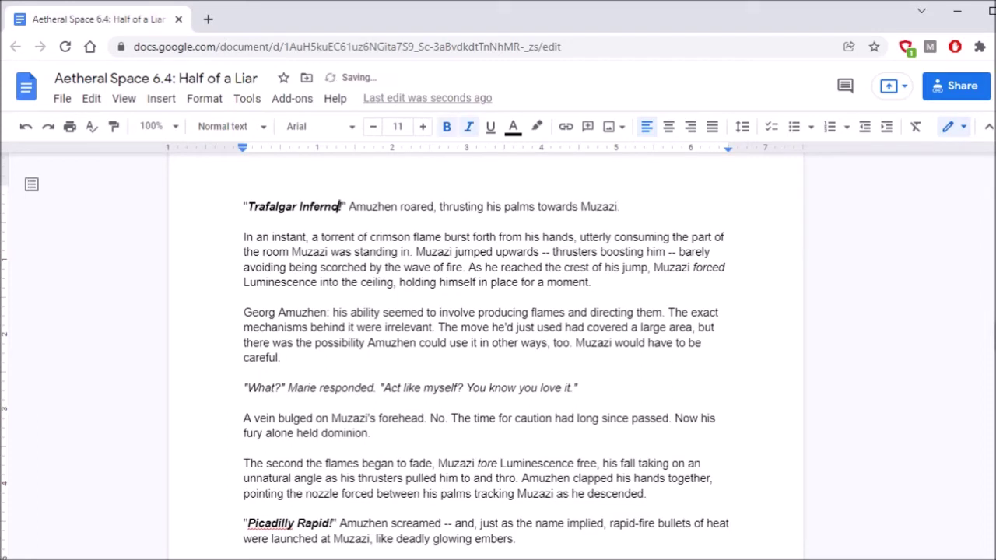
pyautogui.click(592, 282)
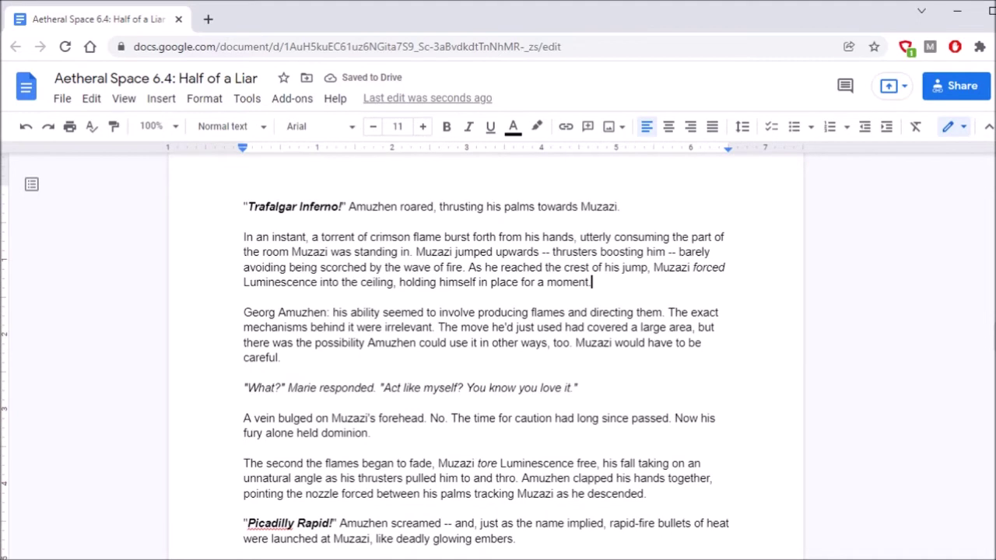
# - In the paragraph where Amuzhen claps his hands together, correct the nozzle description to "formed between his palms," including the comma before "tracking"
pyautogui.scroll(-3, 486, 351)
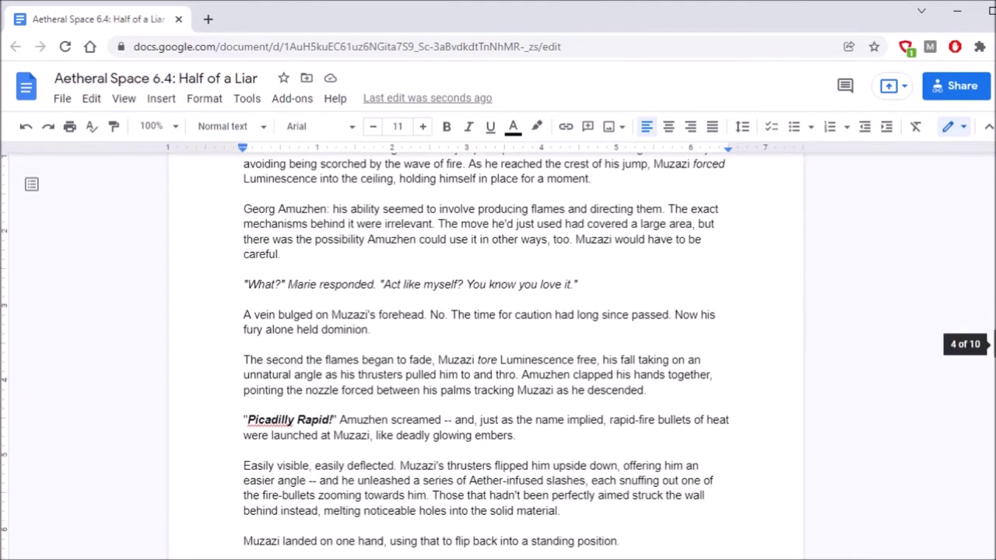
pyautogui.scroll(-1, 486, 350)
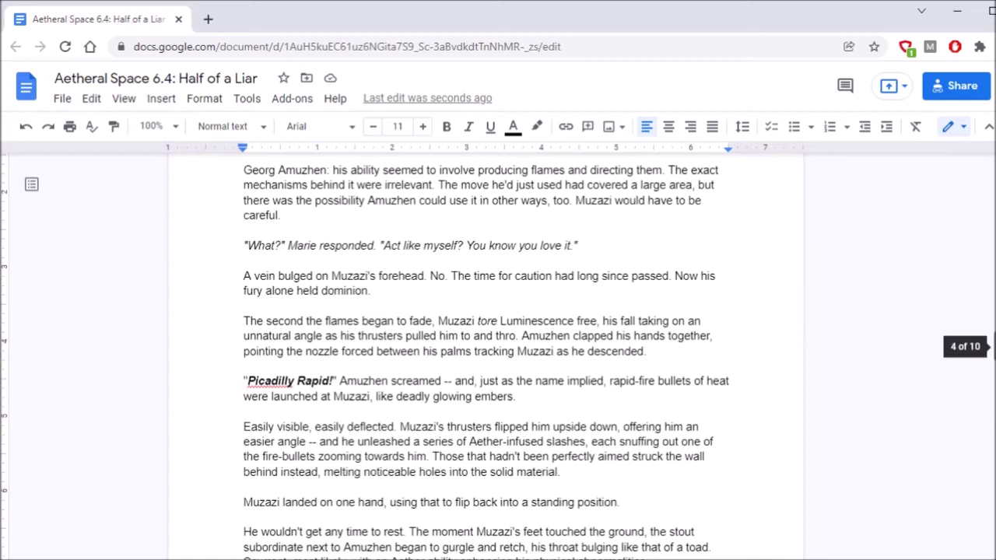
pyautogui.scroll(-1, 993, 348)
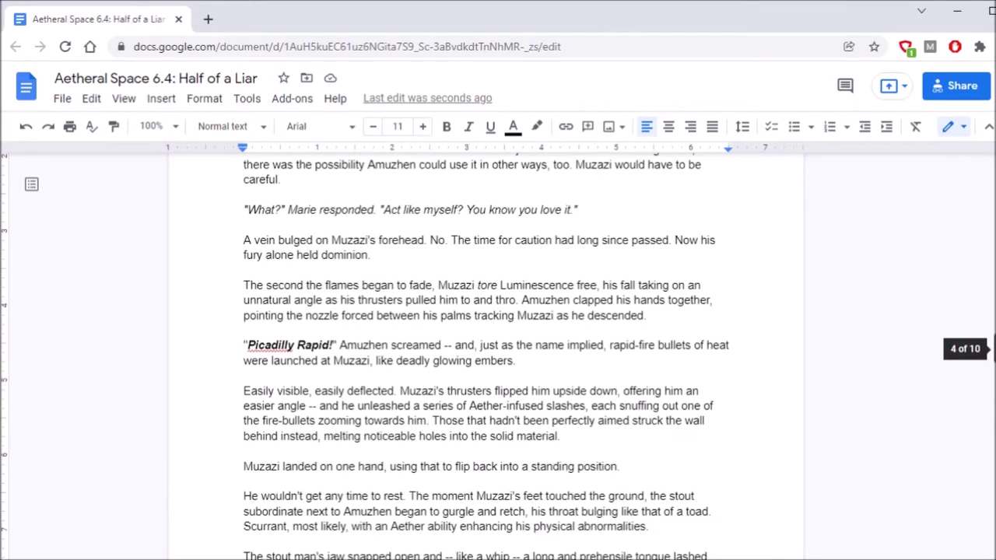
pyautogui.scroll(-1, 993, 350)
pyautogui.scroll(-3, 993, 350)
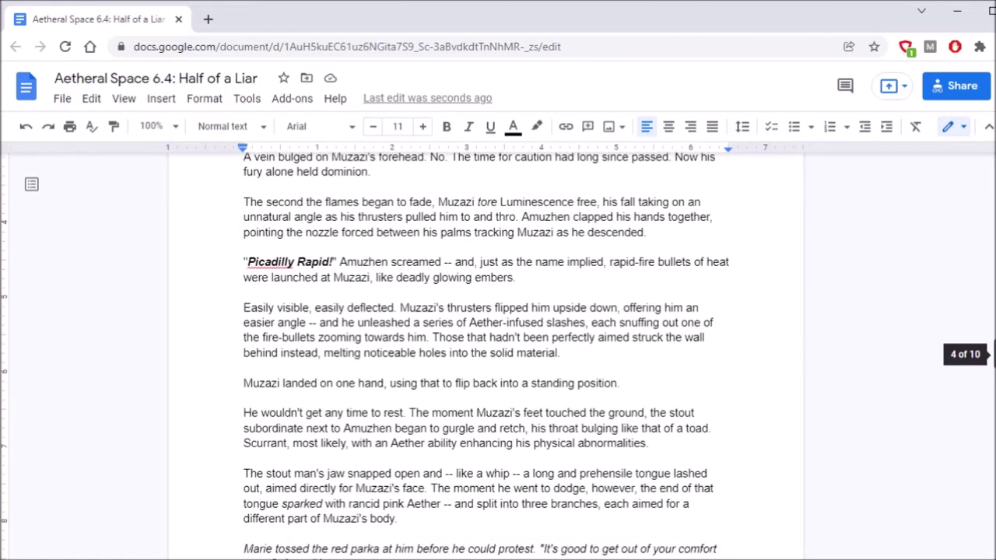
pyautogui.scroll(1, 993, 357)
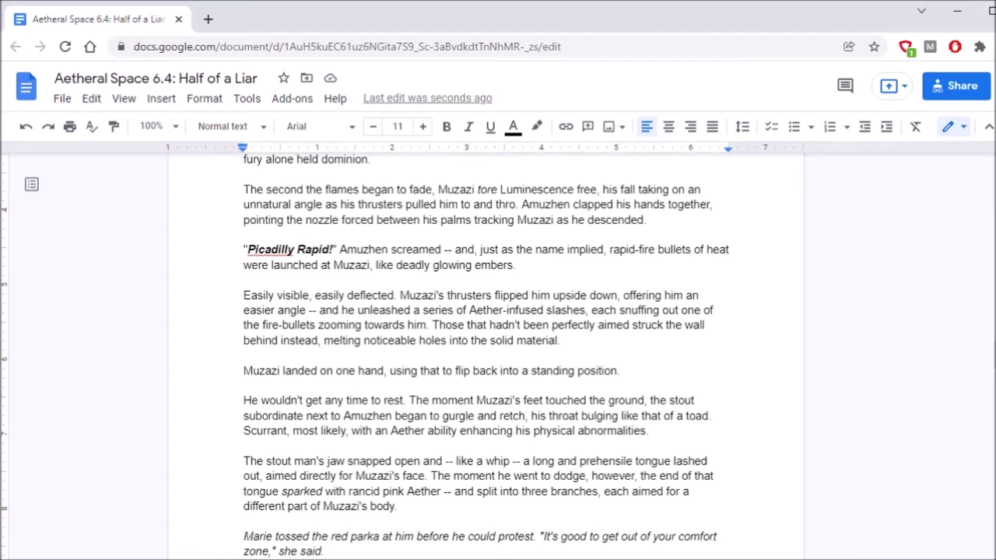
pyautogui.press('BackSpace')
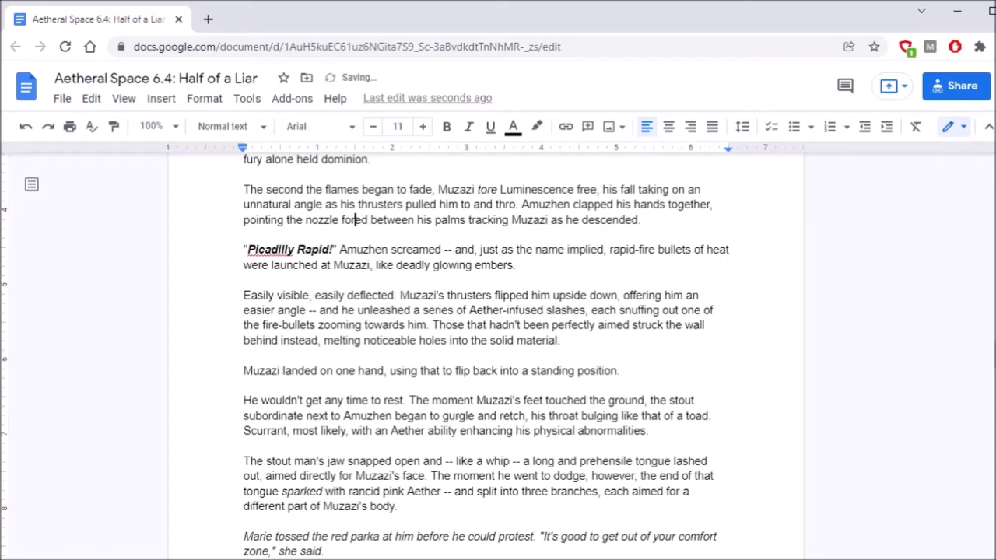
pyautogui.write('m')
pyautogui.click(477, 220)
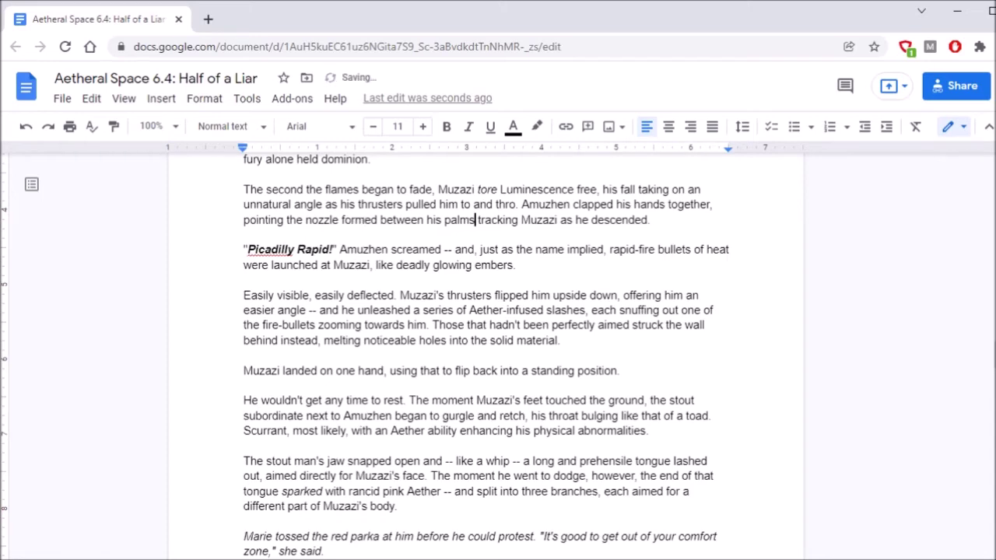
pyautogui.write(',')
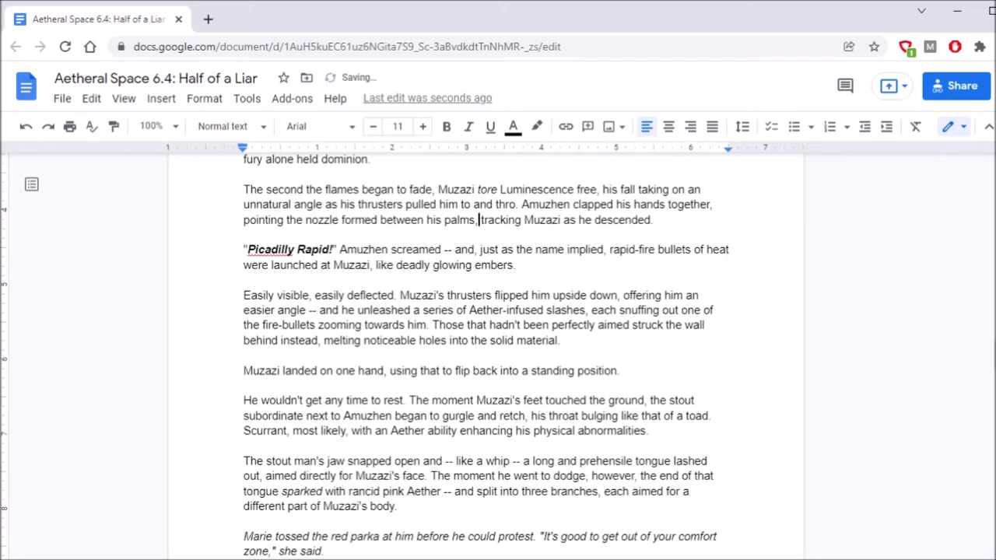
pyautogui.click(371, 159)
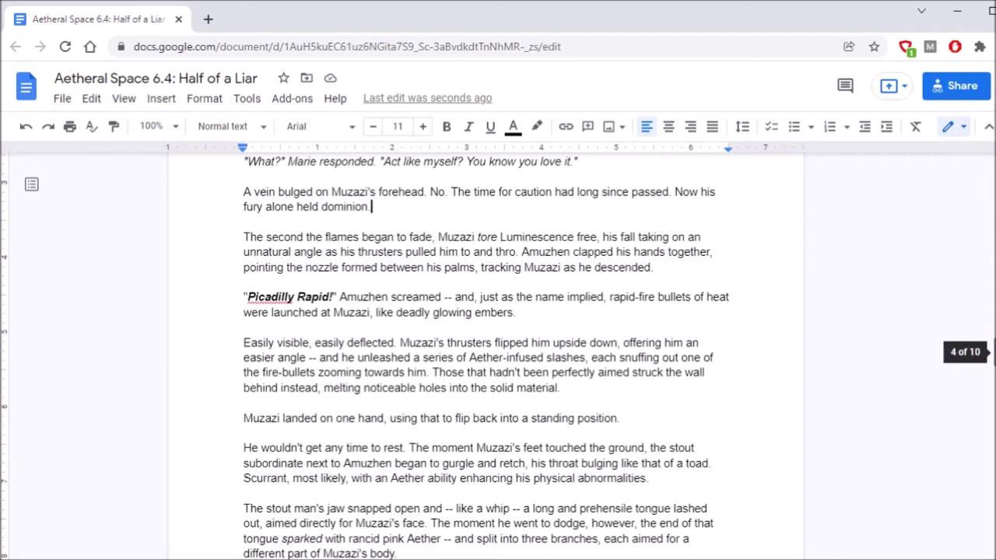
pyautogui.scroll(-2, 498, 351)
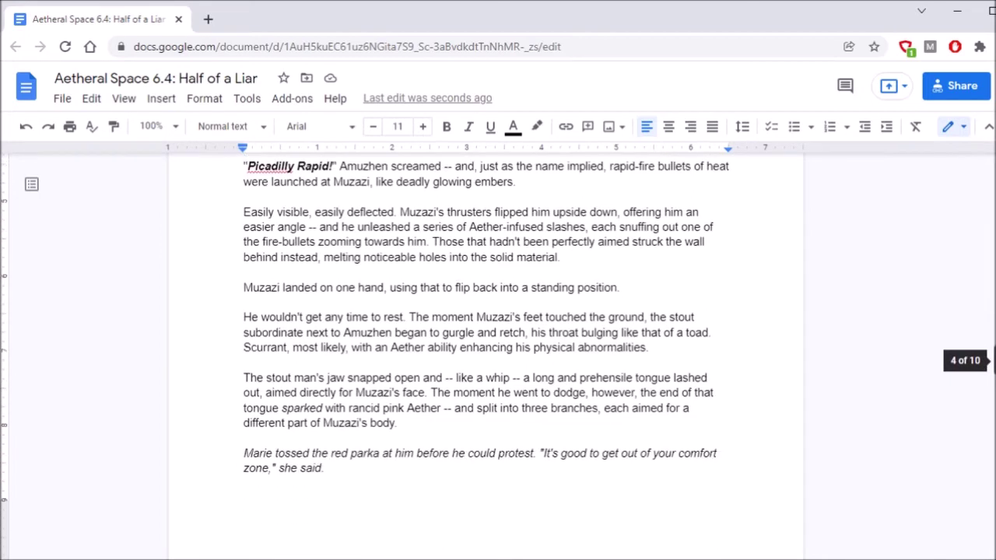
# - Proofread the fight scene from the "Picadilly Rapid!" attack on page four to the two Umbrants' attack on page six
pyautogui.scroll(-1, 498, 350)
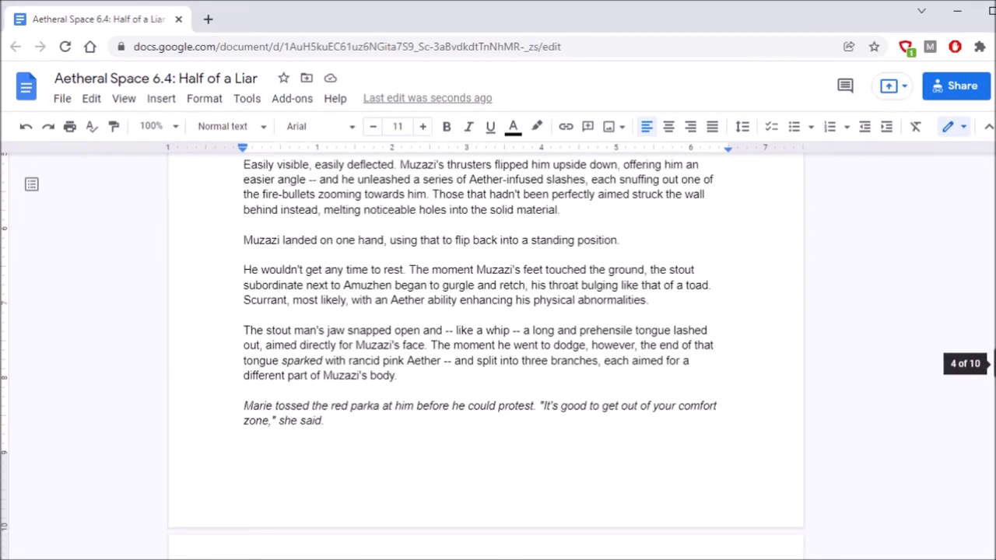
pyautogui.scroll(1, 498, 350)
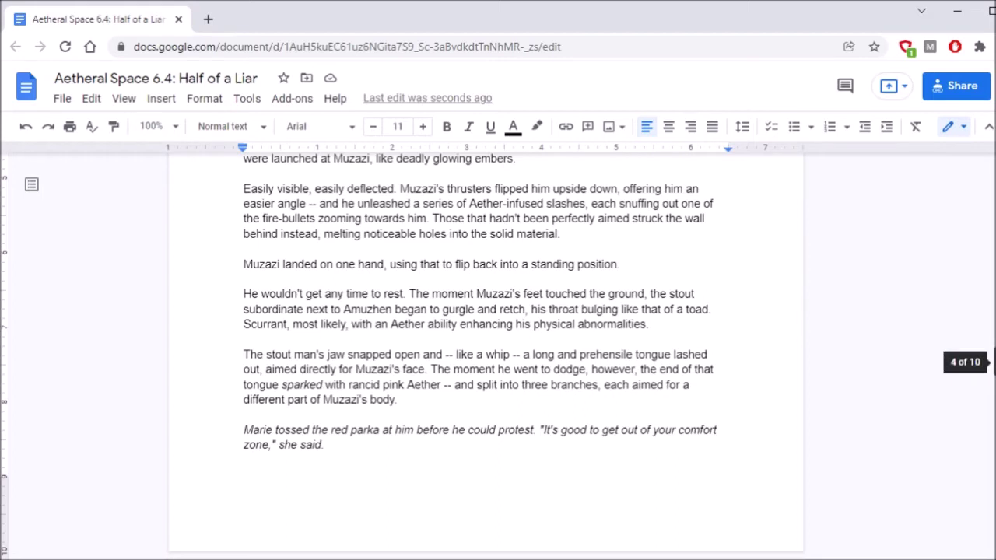
pyautogui.scroll(-1, 993, 363)
pyautogui.scroll(-2, 993, 363)
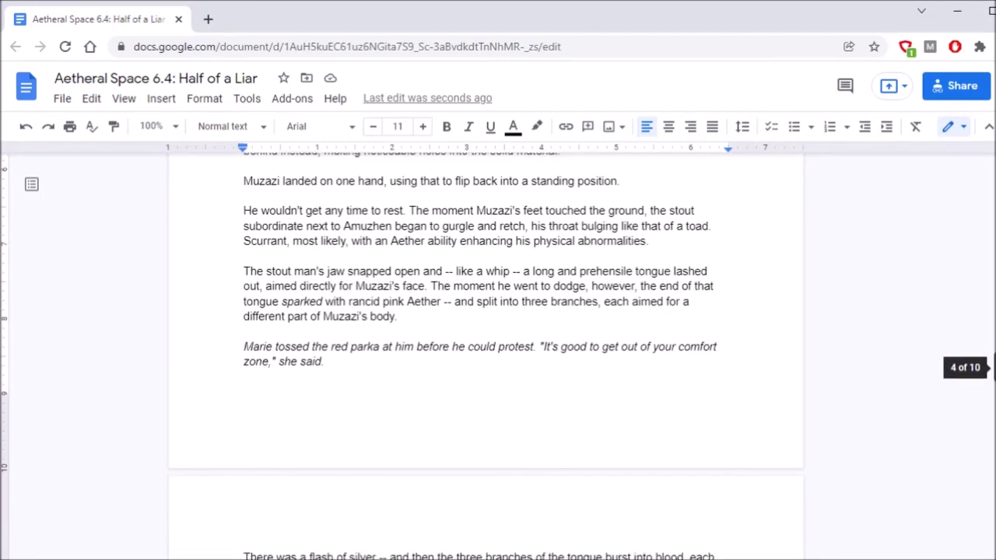
pyautogui.scroll(-2, 993, 366)
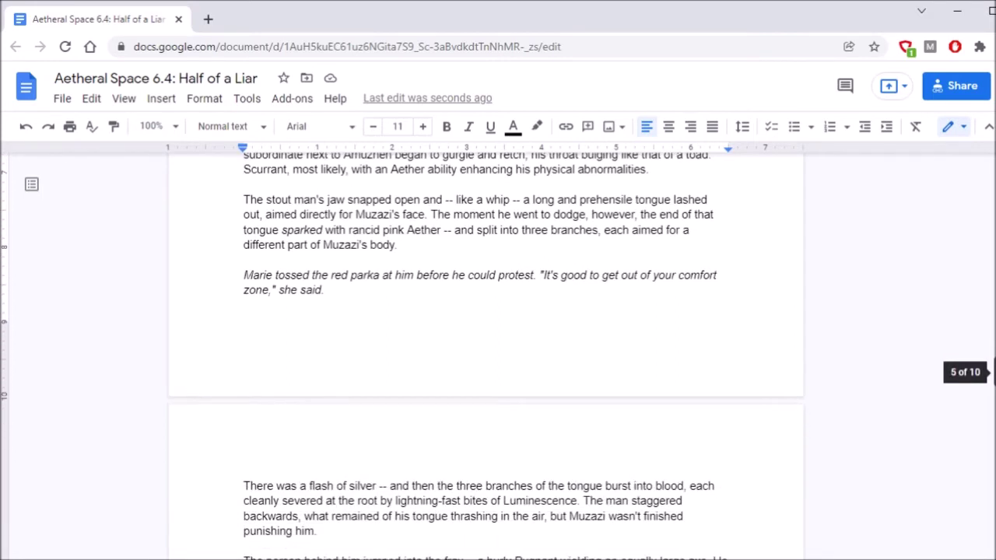
pyautogui.scroll(-1, 993, 372)
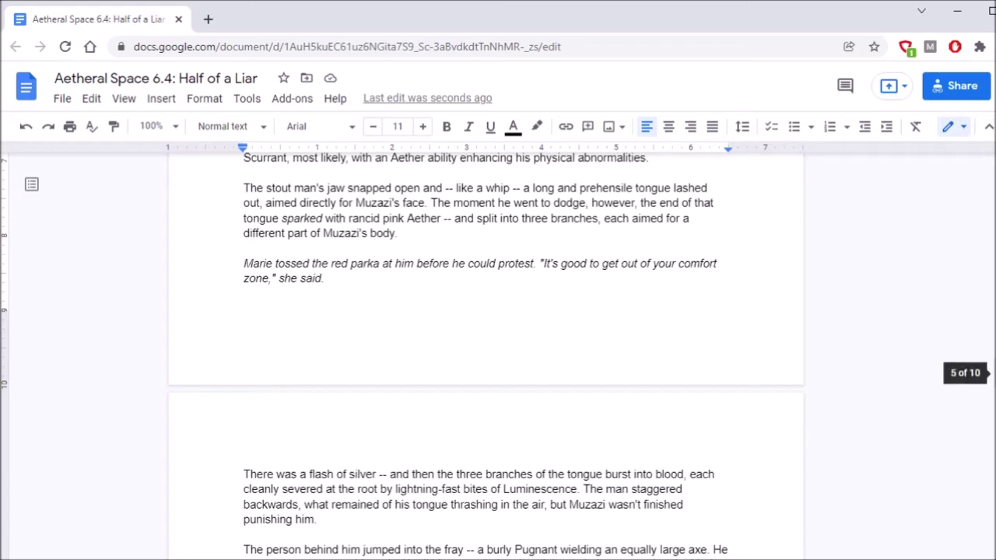
pyautogui.scroll(-3, 485, 350)
pyautogui.scroll(-1, 486, 350)
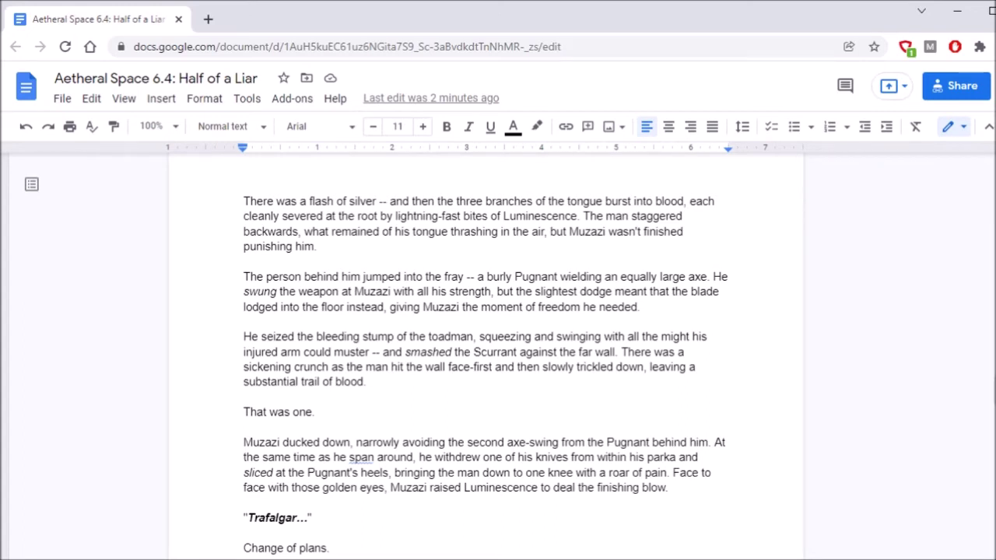
pyautogui.scroll(-4, 499, 358)
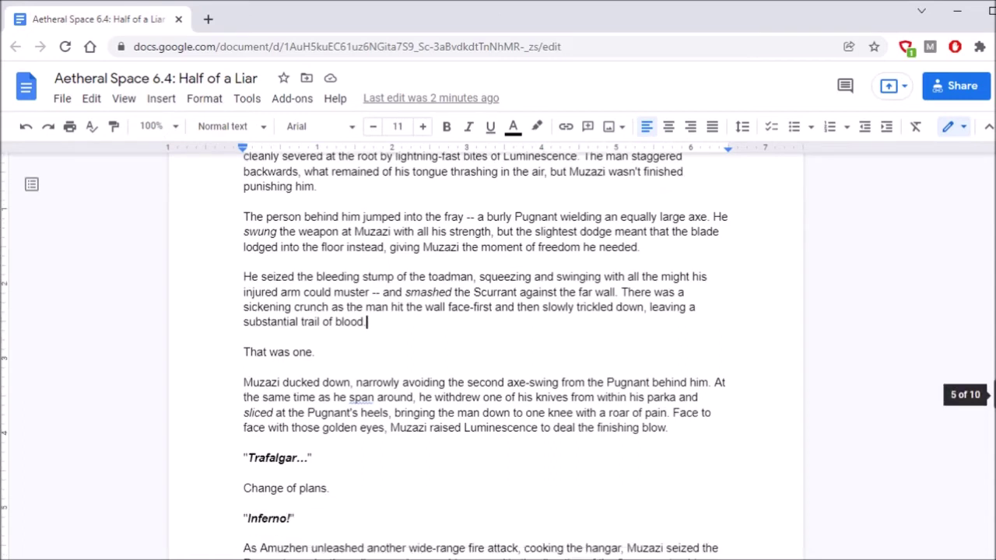
pyautogui.scroll(-1, 498, 358)
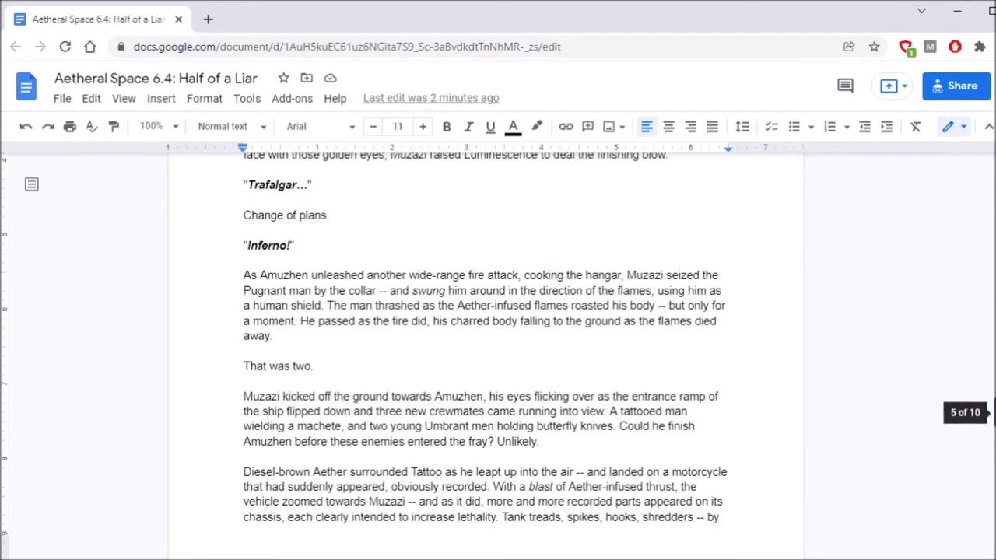
pyautogui.scroll(-2, 498, 358)
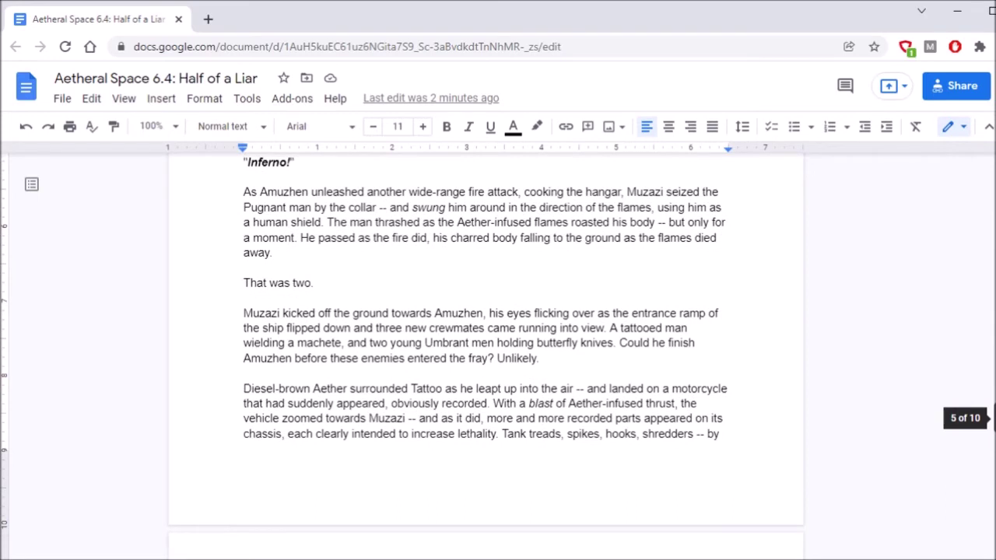
pyautogui.scroll(-1, 498, 342)
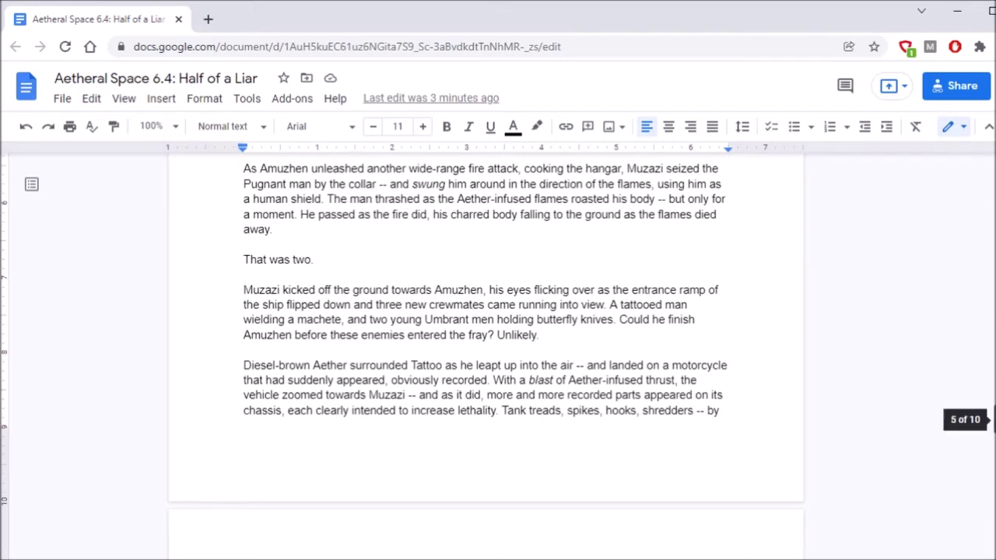
pyautogui.moveTo(993, 419); pyautogui.dragTo(993, 432)
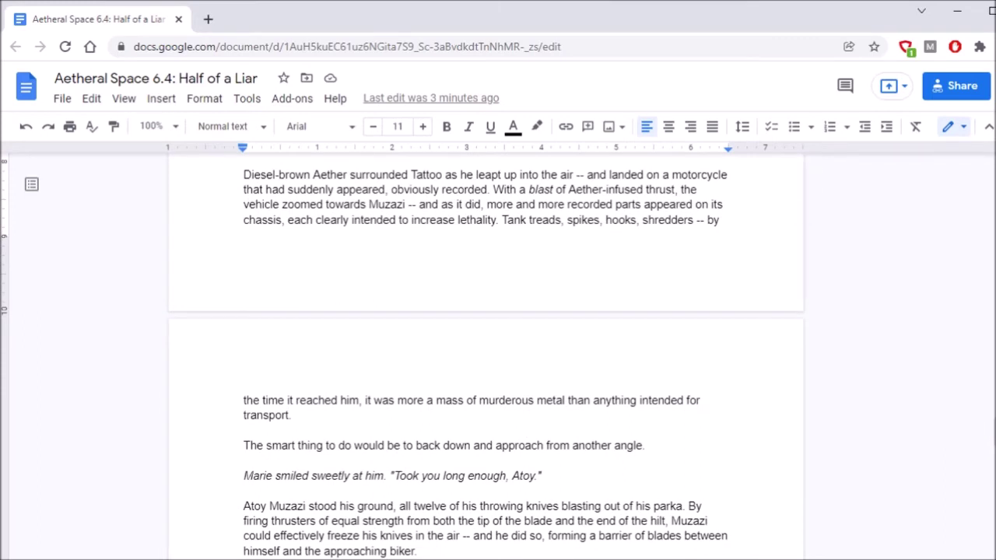
pyautogui.scroll(-2, 993, 443)
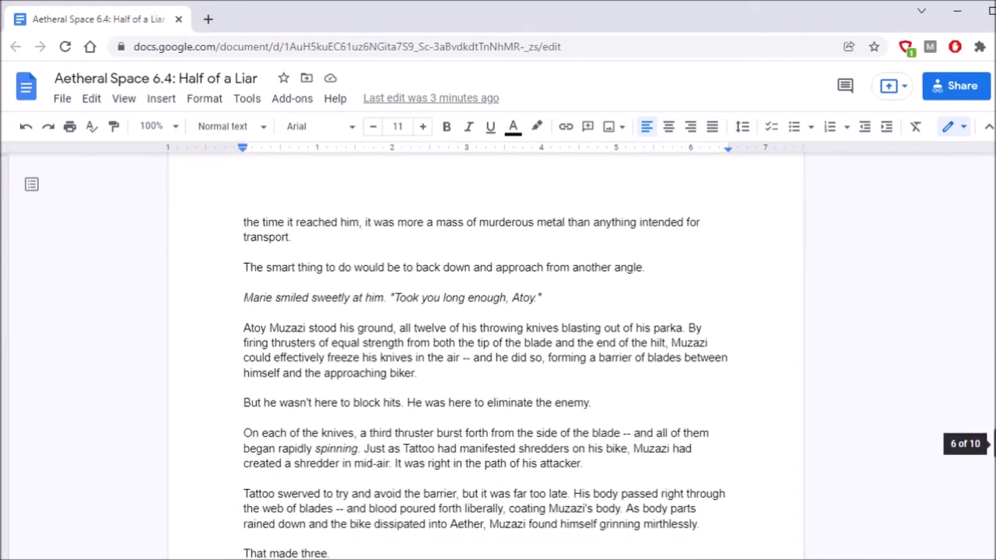
pyautogui.scroll(-1, 993, 446)
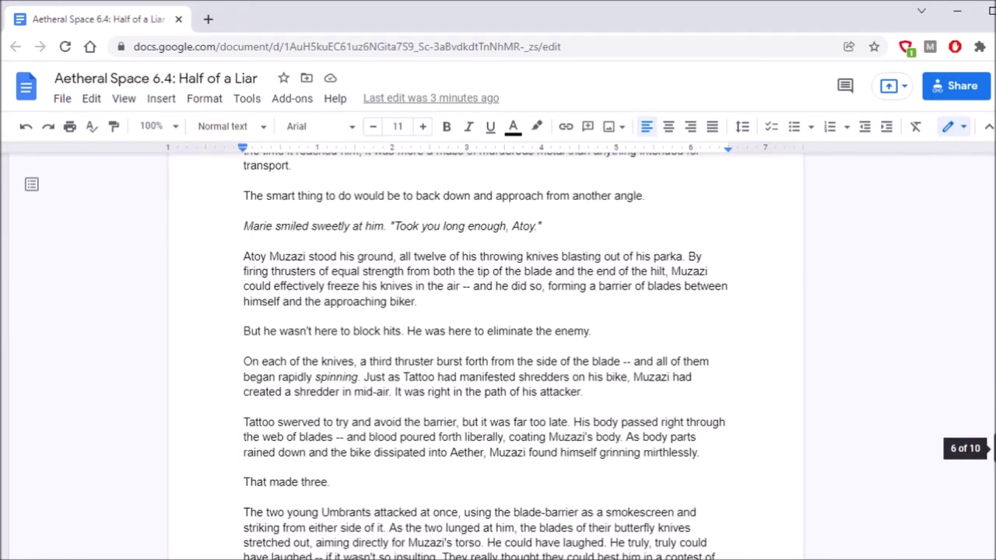
pyautogui.scroll(-1, 993, 448)
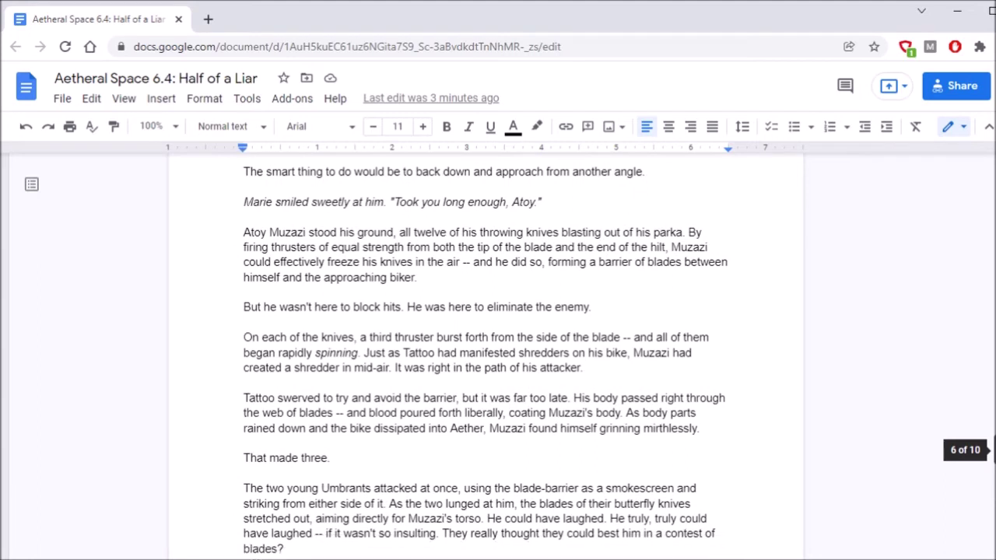
pyautogui.scroll(-2, 993, 452)
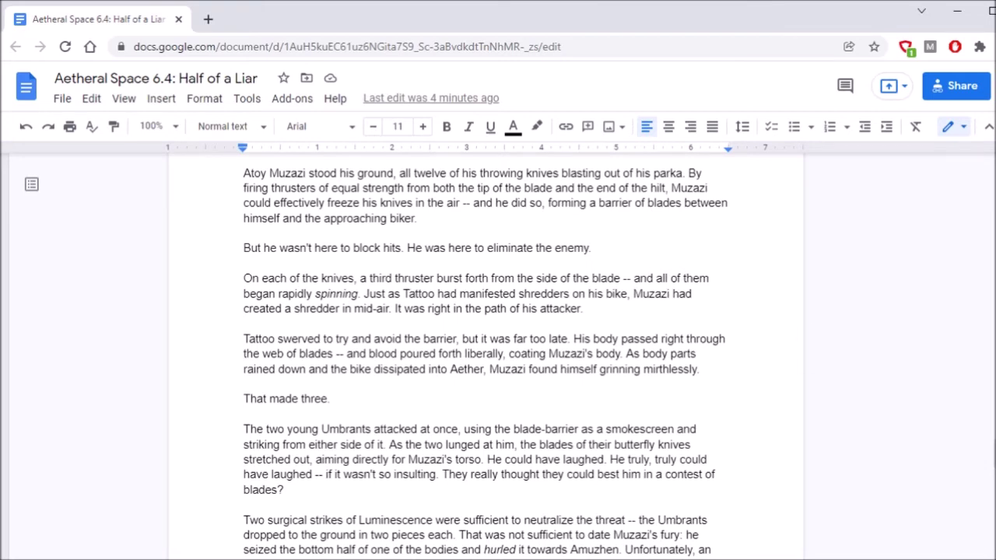
# - In the paragraph about the third thruster on each knife, add a non-italic "in place" after the italic "spinning", keeping the full stop
pyautogui.click(359, 293)
pyautogui.press('BackSpace')
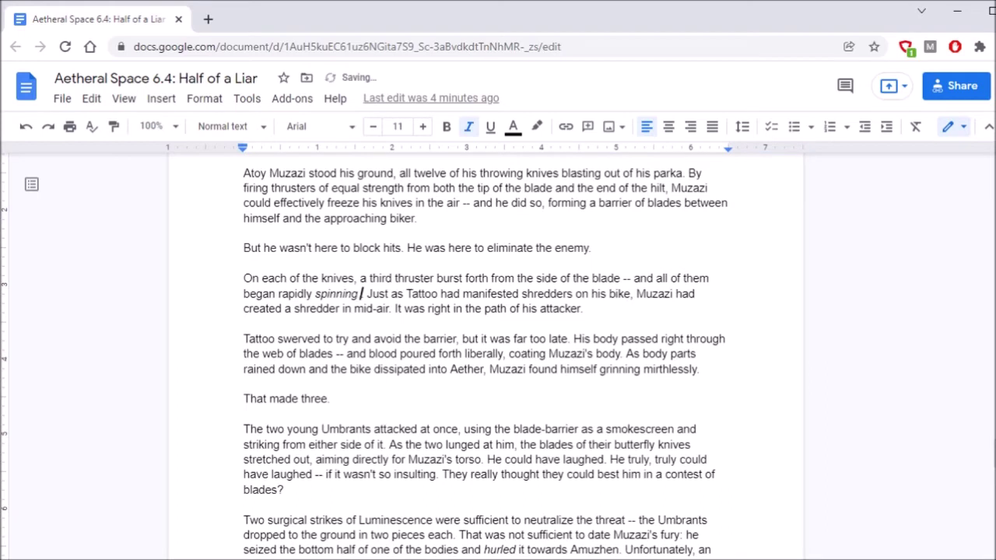
pyautogui.hotkey('ctrl', 'i')
pyautogui.write('in place.')
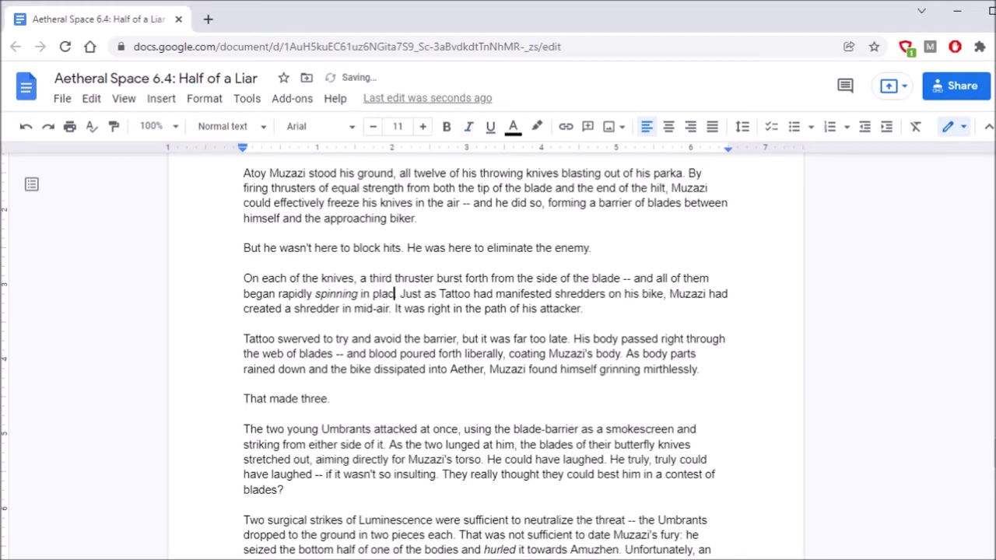
pyautogui.click(418, 218)
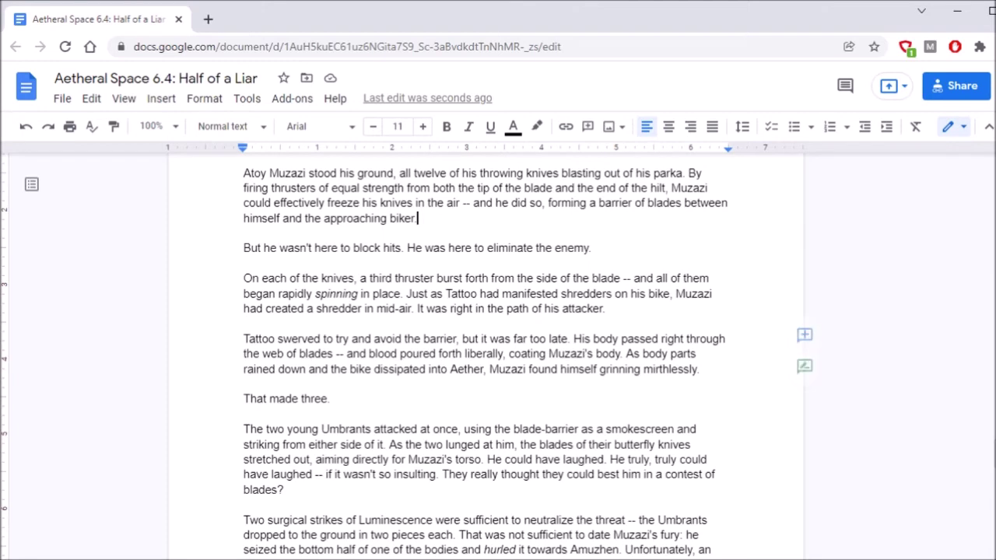
# - Correct "date" to "sedate" before "Muzazi's fury" in the paragraph about the two surgical strikes of Luminescence
pyautogui.moveTo(993, 454); pyautogui.dragTo(993, 470)
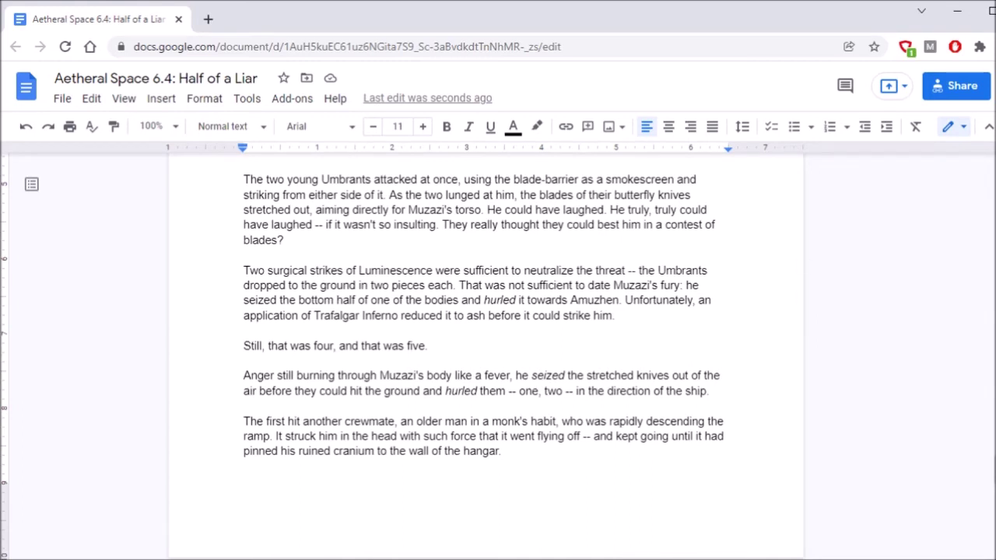
pyautogui.click(590, 285)
pyautogui.write('sce')
pyautogui.click(284, 240)
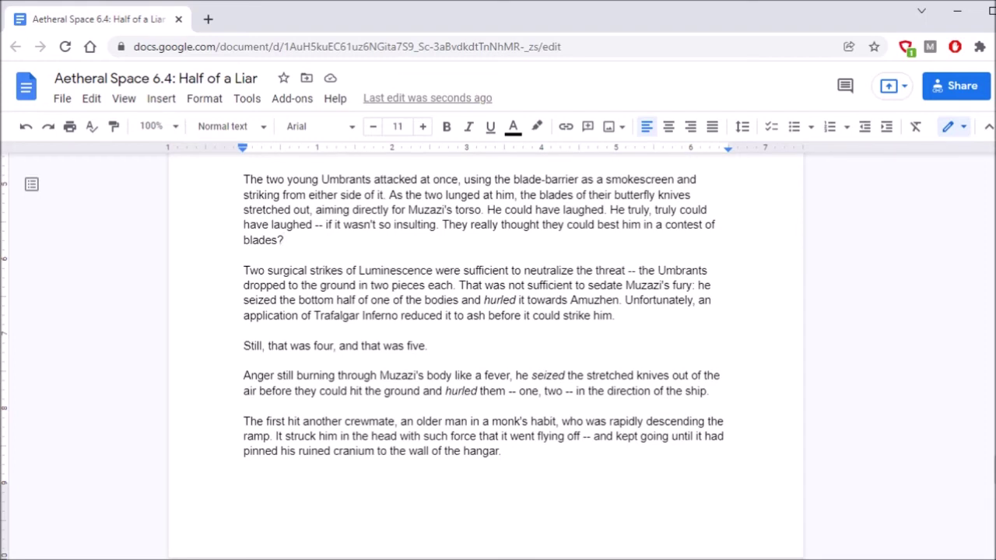
# - In the paragraph on Georg Amuzhen untouched by the explosion, replace Muzazi's "took a step forward" with "advanced"
pyautogui.scroll(-3, 485, 351)
pyautogui.click(428, 242)
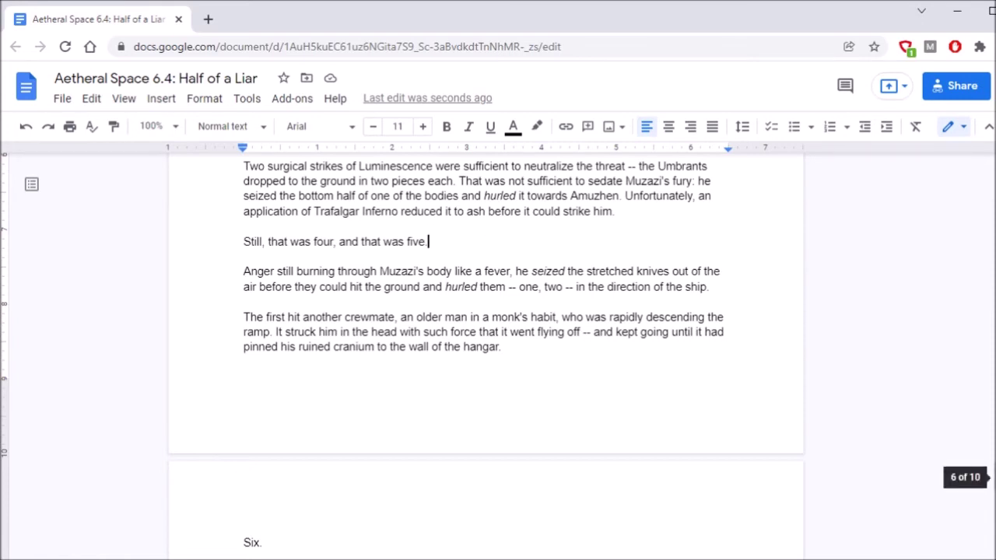
pyautogui.scroll(-3, 993, 485)
pyautogui.scroll(-5, 993, 485)
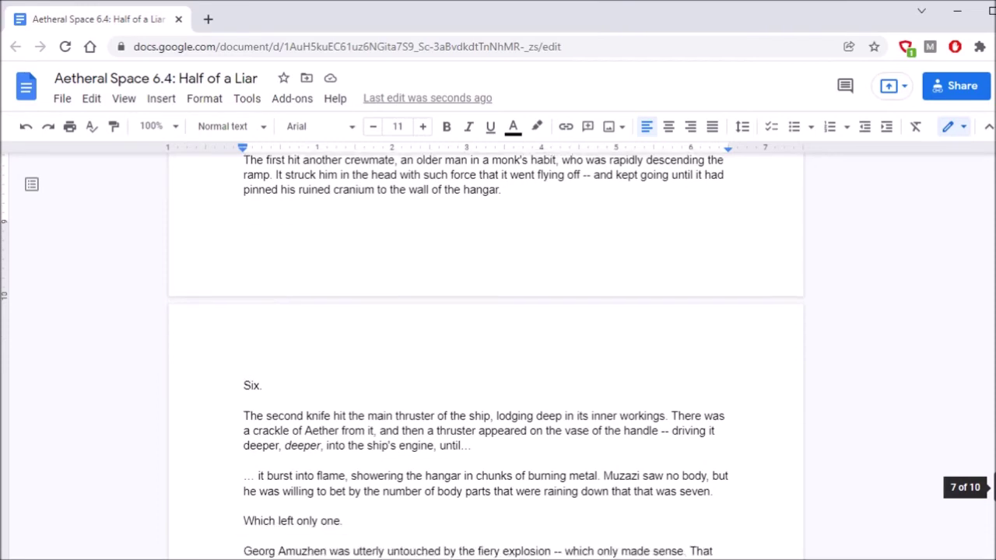
pyautogui.scroll(-1, 993, 499)
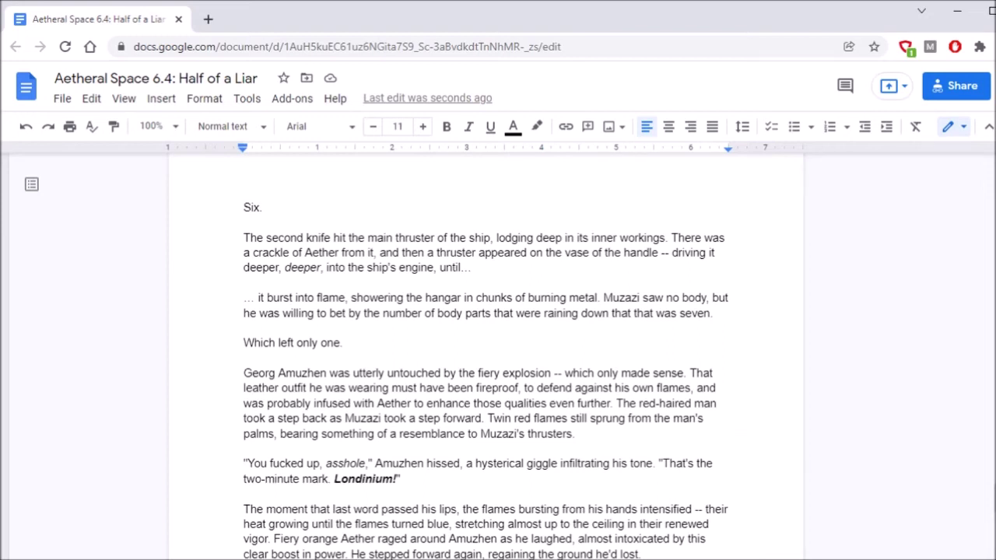
pyautogui.moveTo(384, 418); pyautogui.dragTo(483, 418)
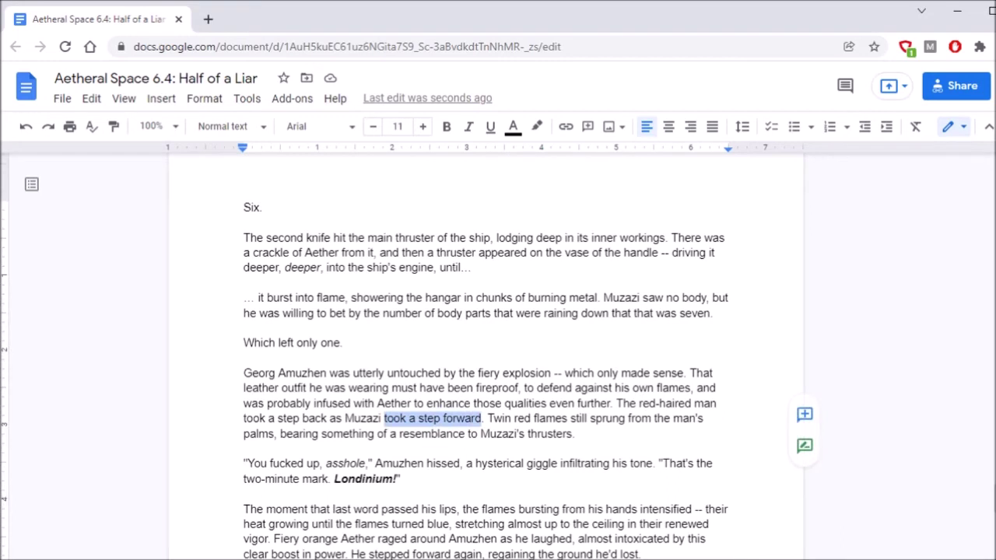
pyautogui.write('advance')
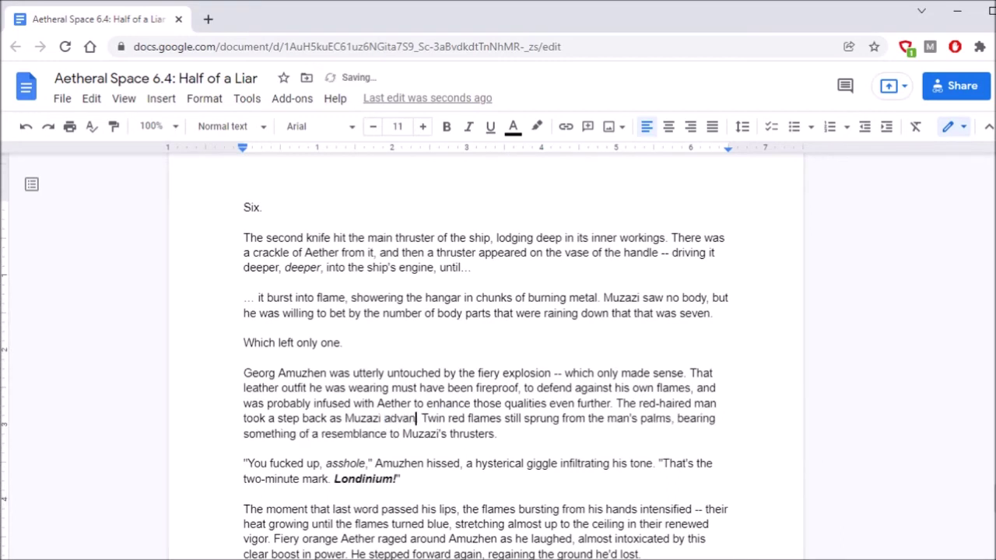
pyautogui.write('d.')
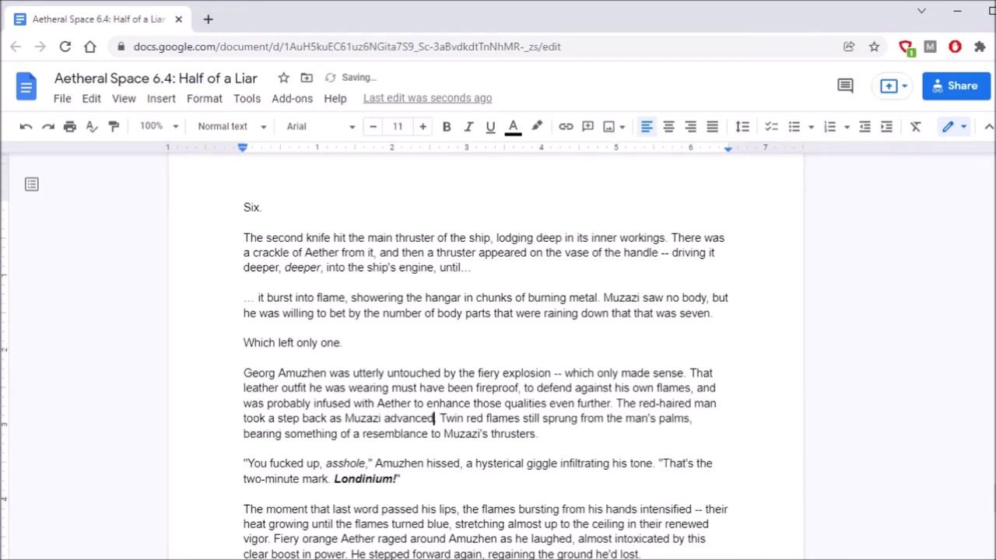
pyautogui.click(244, 328)
# - Split the italic "Two-minute mark?" into its own paragraph, with a blank line before "From hearing that, Muzazi could clearly guess"
pyautogui.scroll(-3, 486, 351)
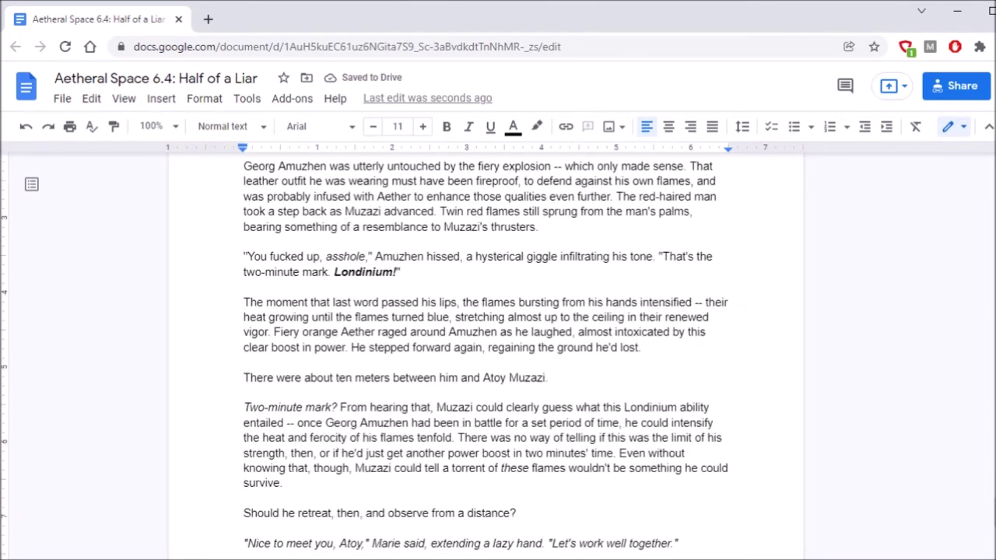
pyautogui.scroll(-2, 486, 350)
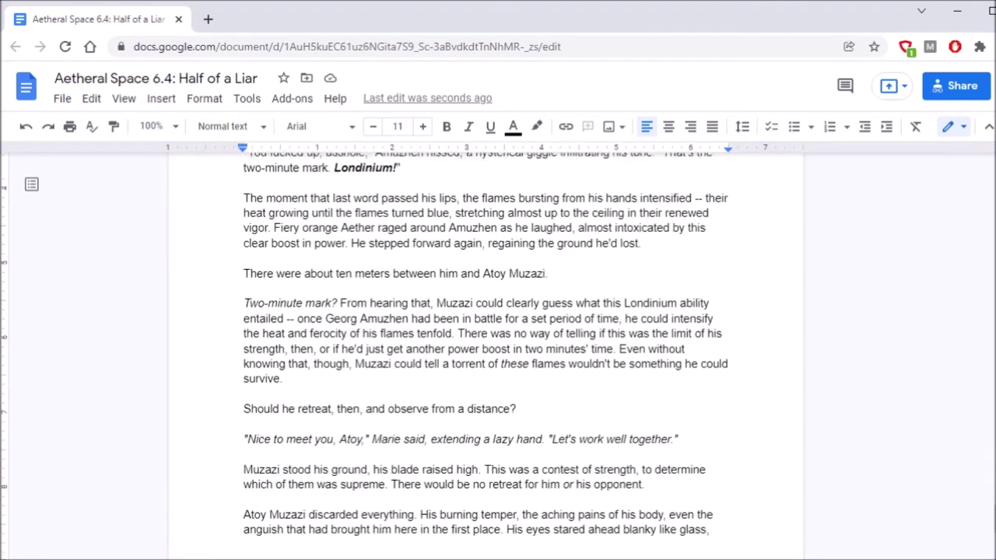
pyautogui.scroll(2, 486, 350)
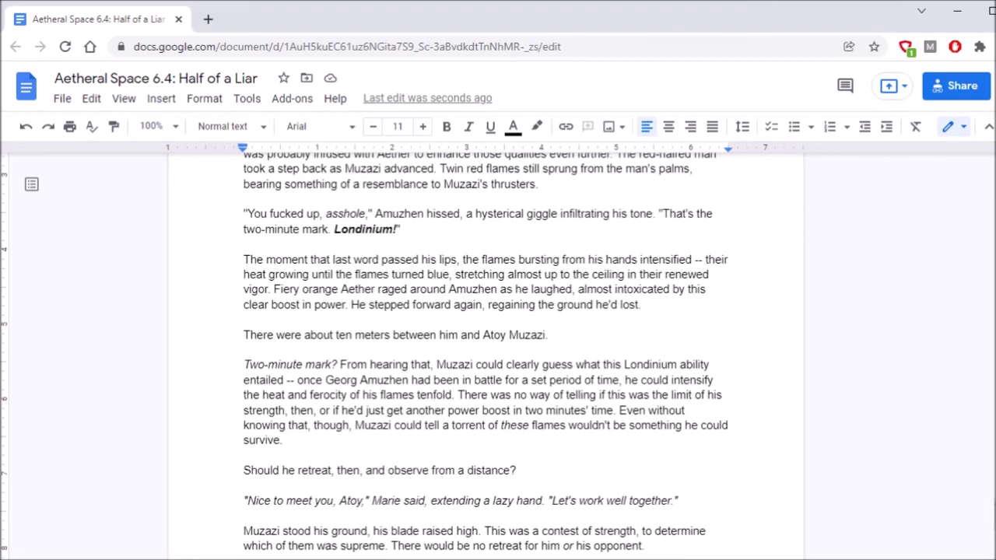
pyautogui.scroll(-1, 486, 350)
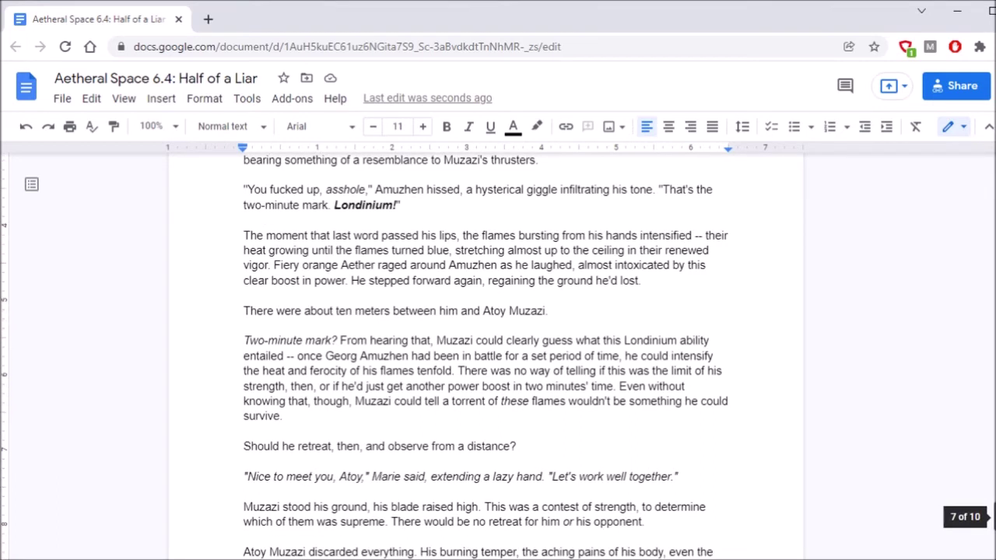
pyautogui.scroll(-1, 485, 350)
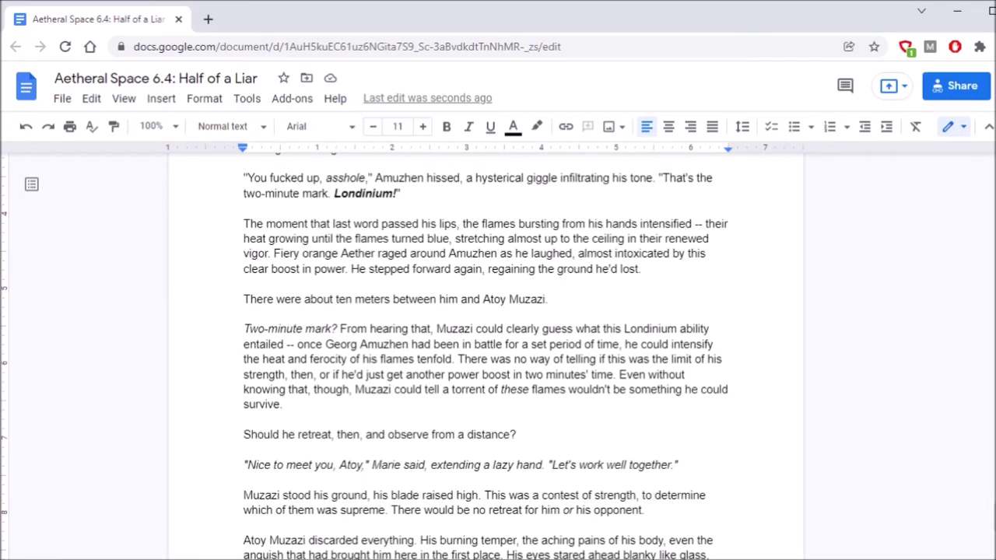
pyautogui.click(338, 329)
pyautogui.press('Return')
pyautogui.press('Return')
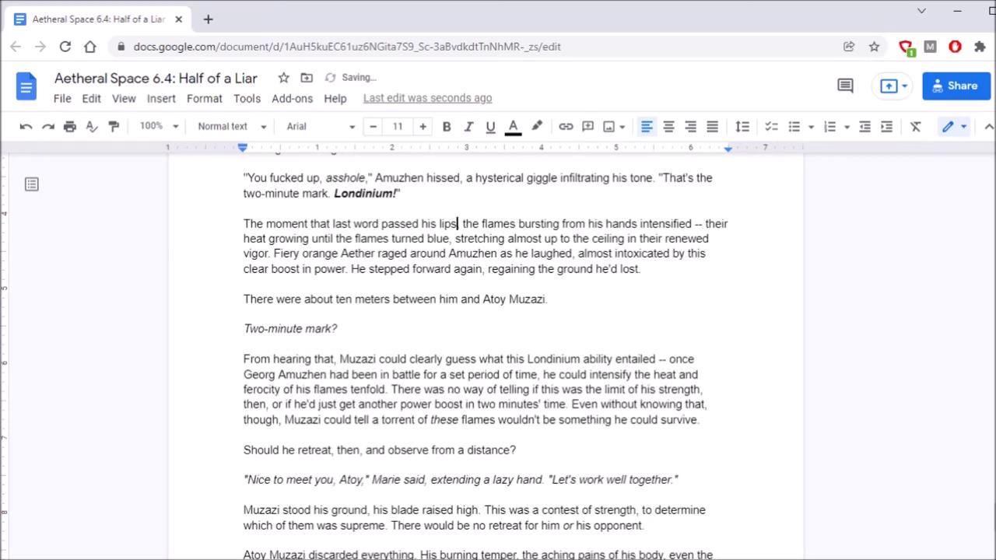
pyautogui.click(400, 193)
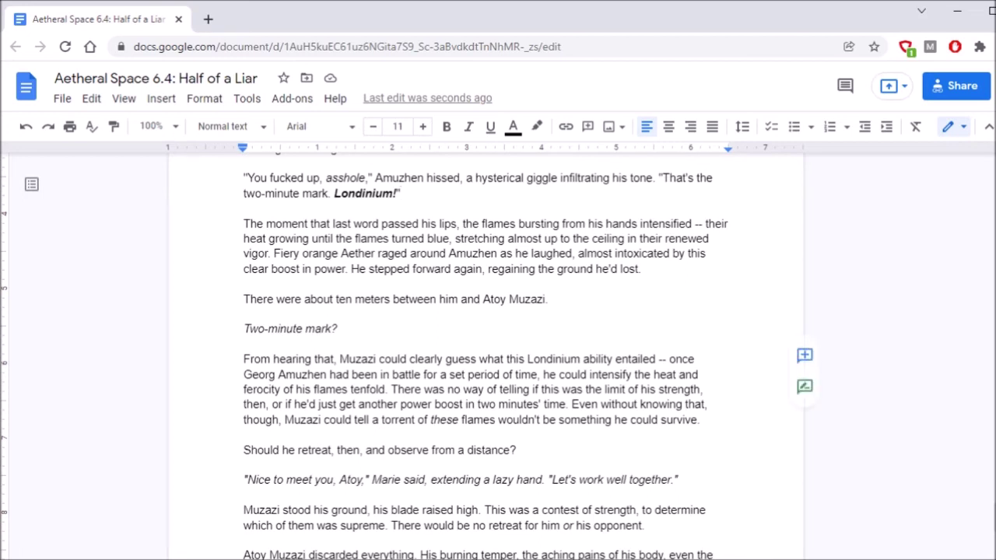
# - Correct "blanky" to "blankly" in the paragraph where Atoy Muzazi discards everything
pyautogui.scroll(-2, 988, 518)
pyautogui.scroll(-1, 990, 523)
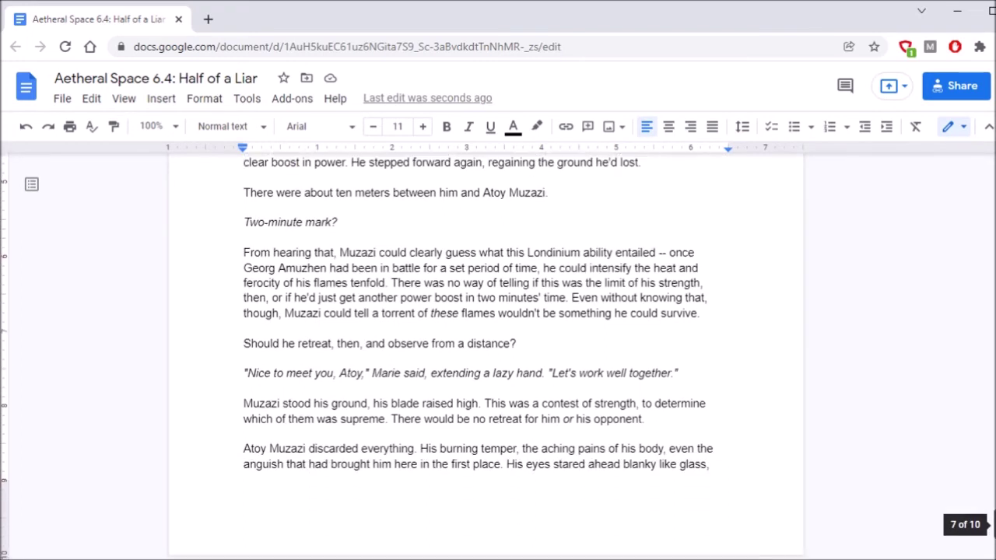
pyautogui.scroll(-4, 990, 524)
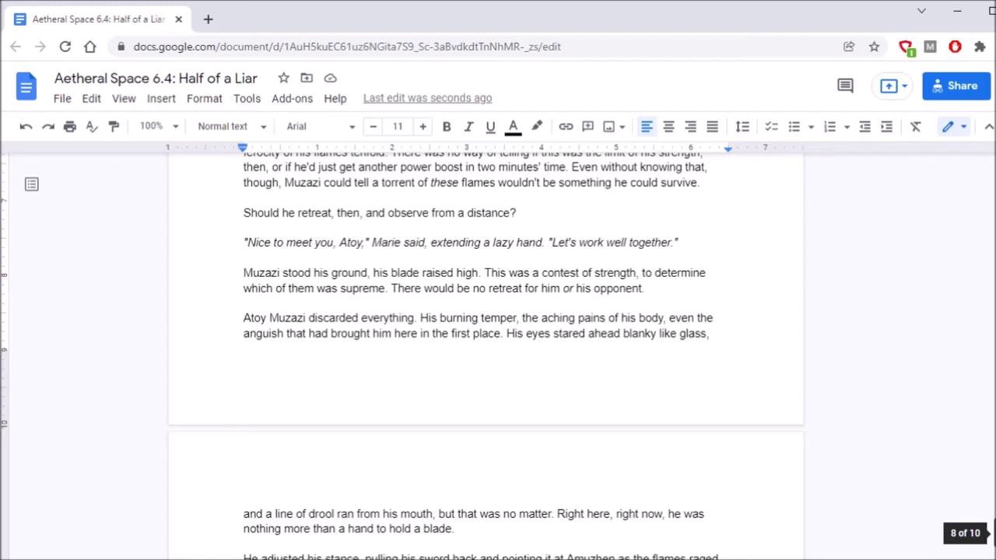
pyautogui.moveTo(990, 533); pyautogui.dragTo(990, 536)
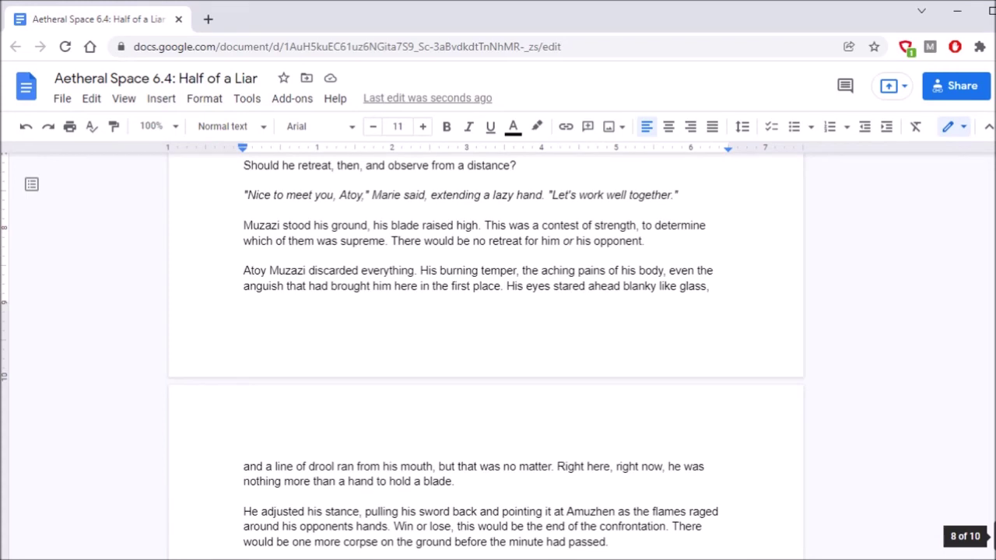
pyautogui.moveTo(990, 537); pyautogui.dragTo(990, 540)
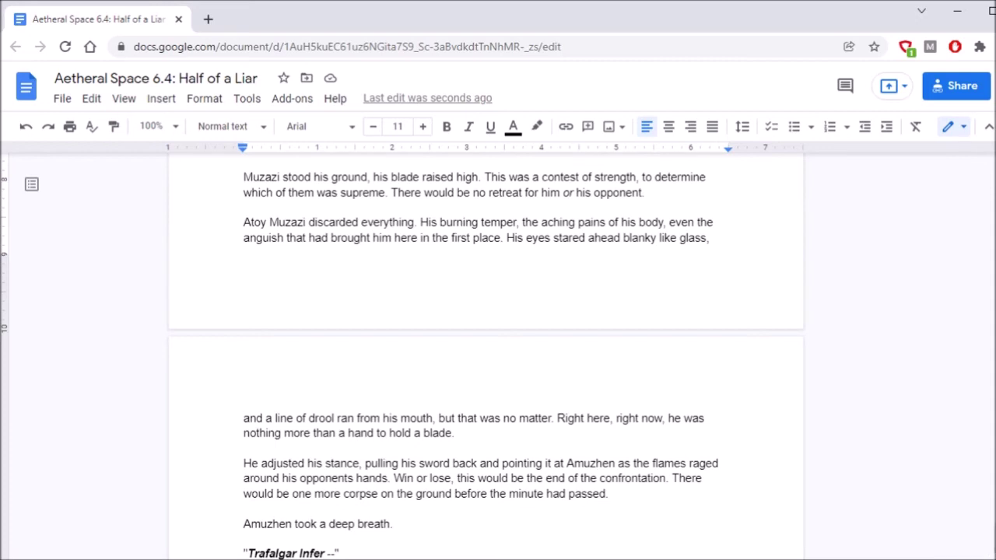
pyautogui.click(651, 237)
pyautogui.write('l')
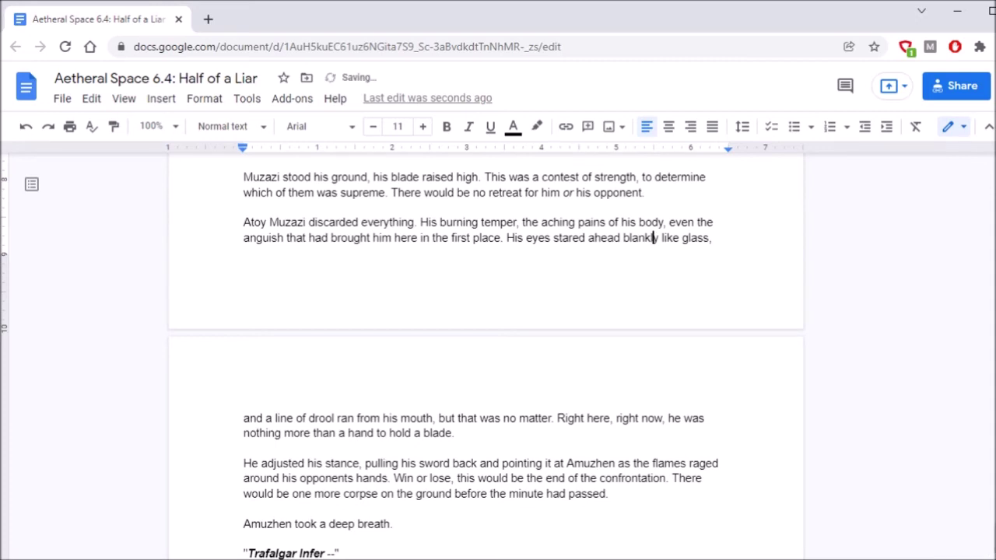
# - Replace "attained" with "opened" before "his mouth to say something" in the paragraph where Muzazi stabs Amuzhen through the chest
pyautogui.click(666, 418)
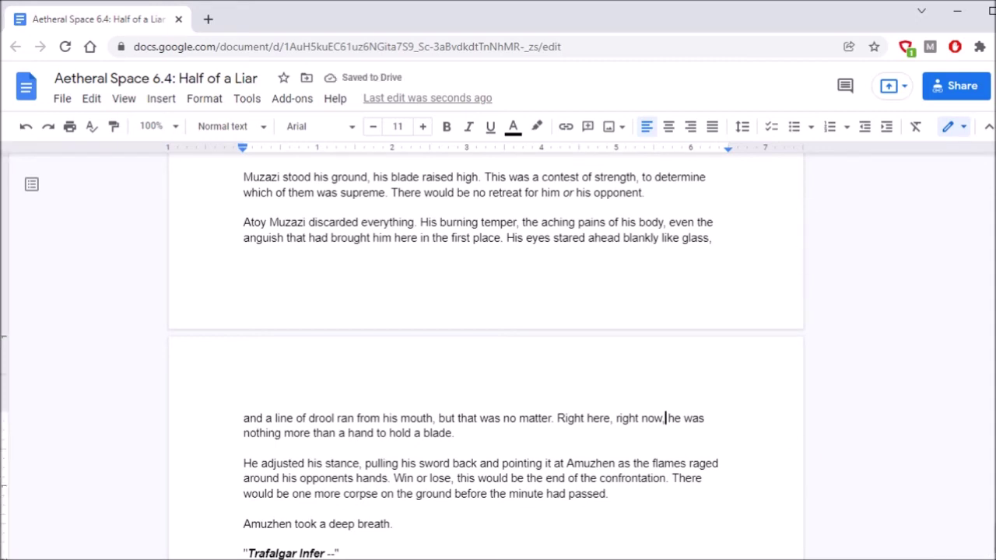
pyautogui.scroll(-2, 486, 350)
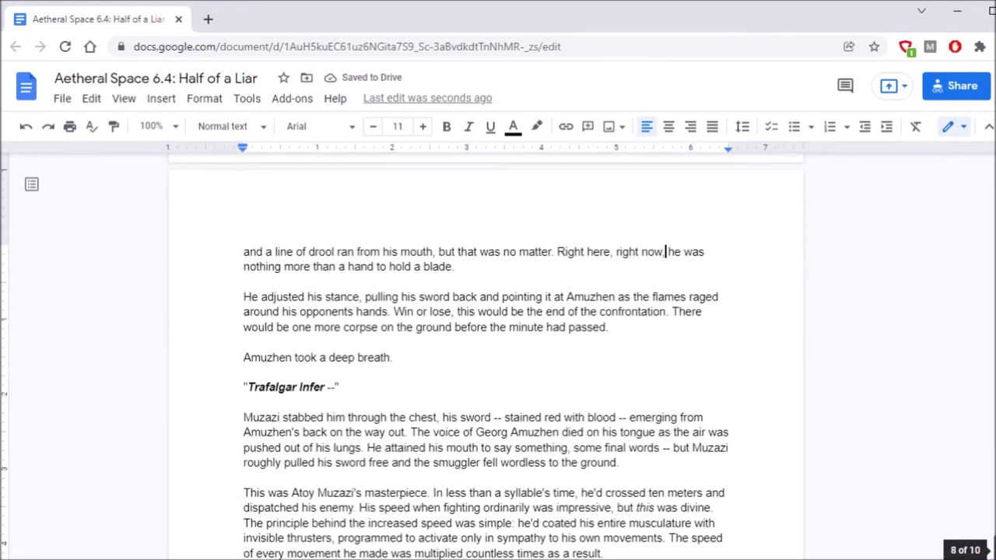
pyautogui.scroll(-1, 486, 358)
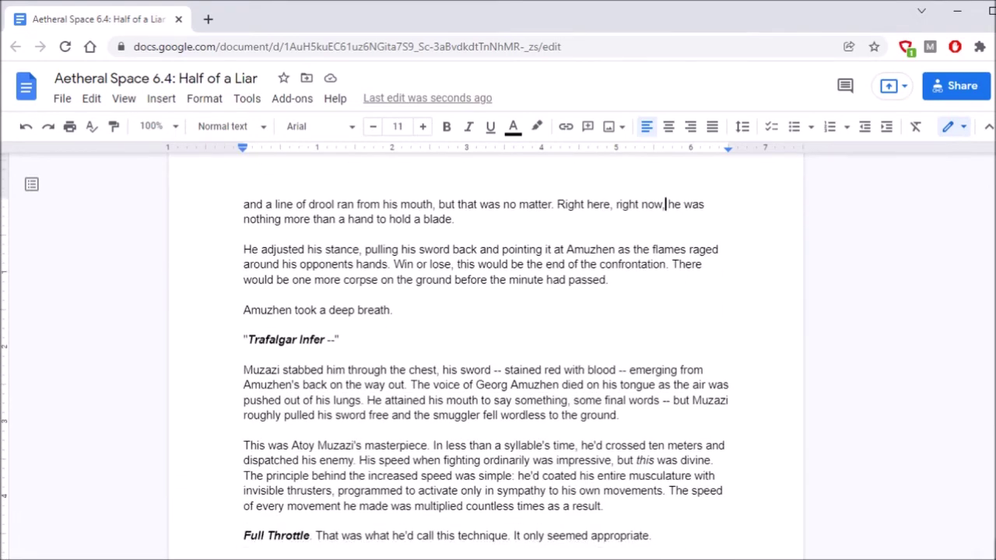
pyautogui.click(455, 219)
pyautogui.doubleClick(399, 400)
pyautogui.write('open')
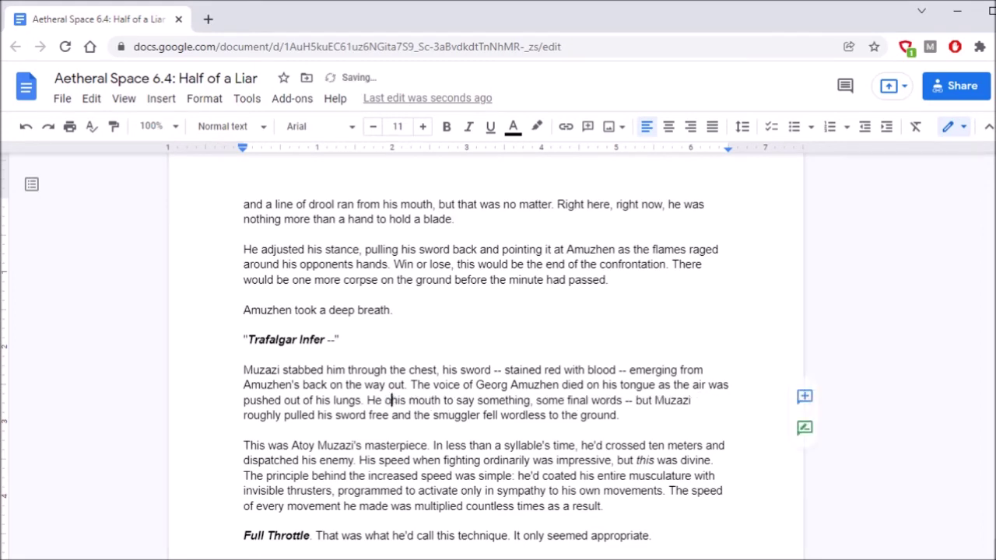
pyautogui.write('ed')
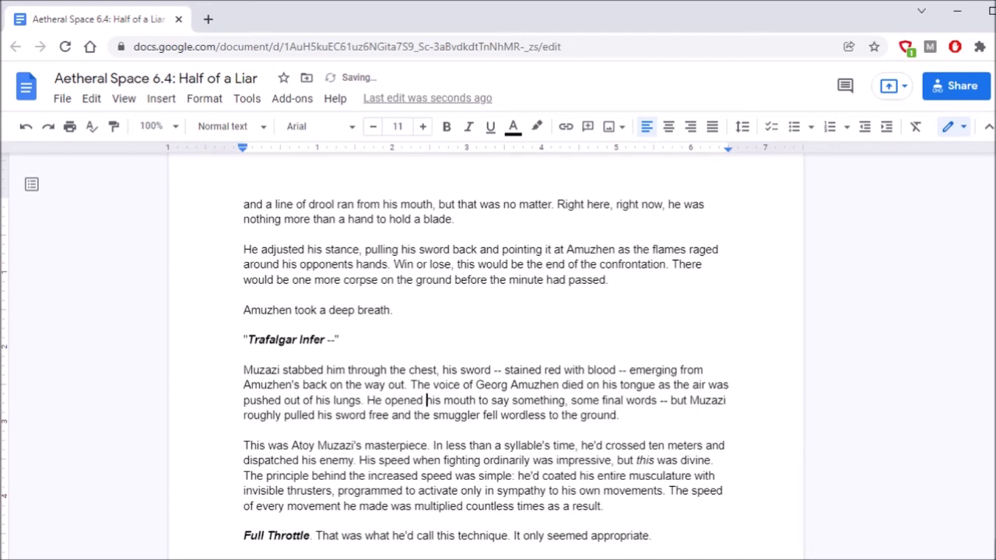
# - Proofread the text from the "Trafalgar Infer" line through the Full Throttle aftermath to Regan's call over the script
pyautogui.click(245, 355)
pyautogui.click(244, 354)
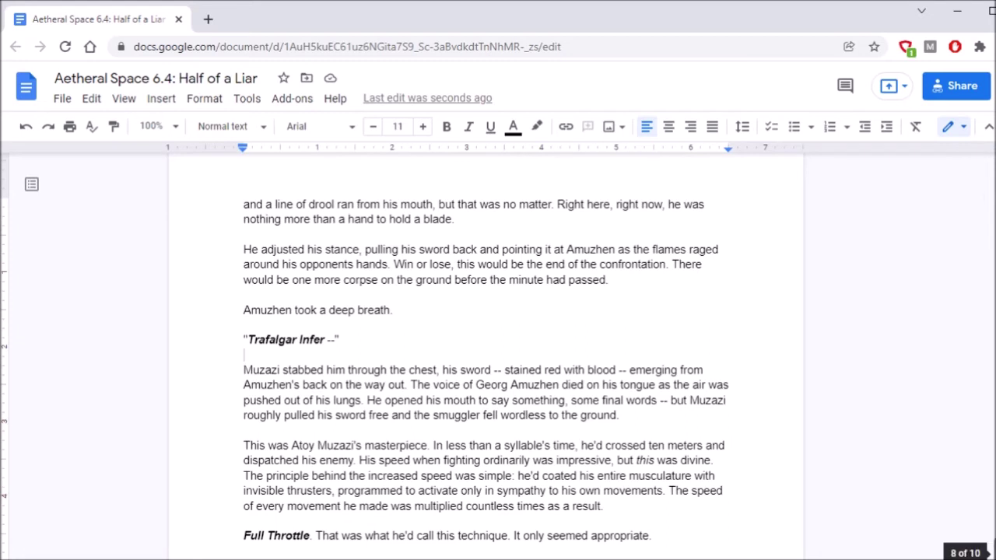
pyautogui.scroll(-3, 498, 350)
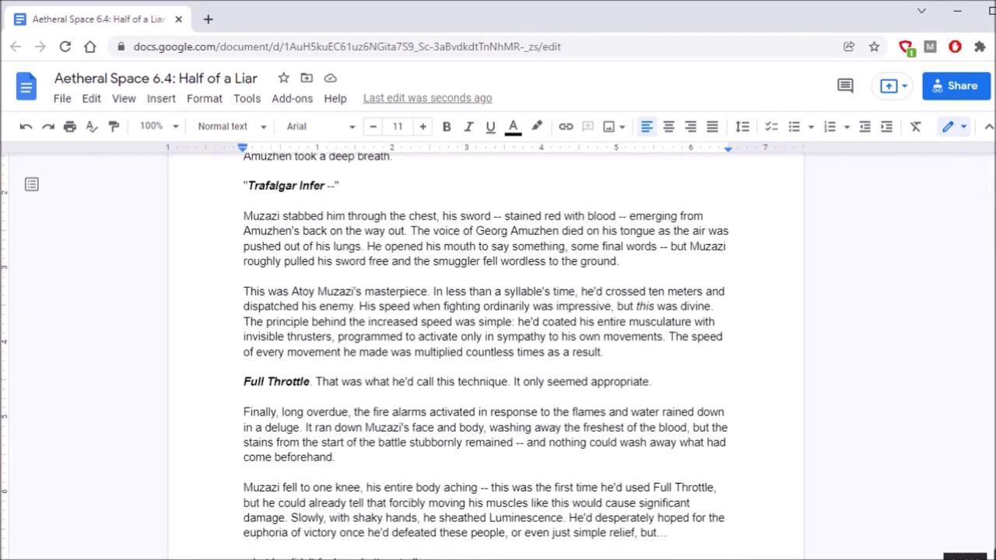
pyautogui.scroll(-2, 498, 350)
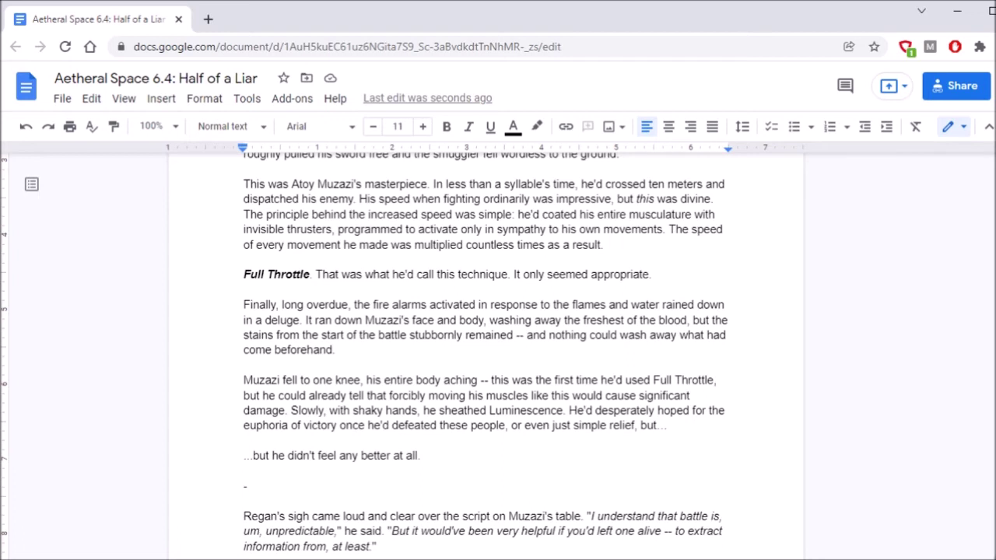
pyautogui.scroll(-2, 498, 350)
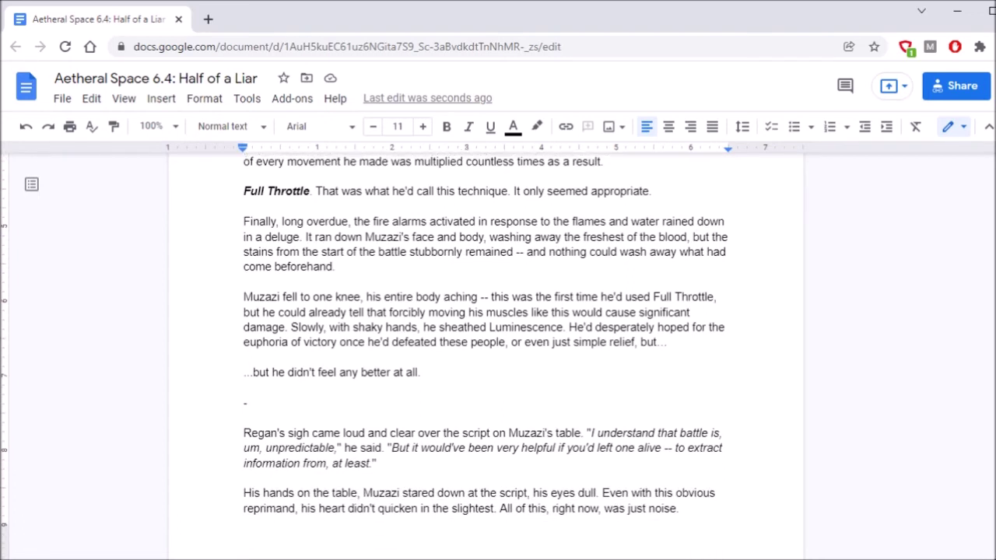
pyautogui.scroll(-1, 486, 351)
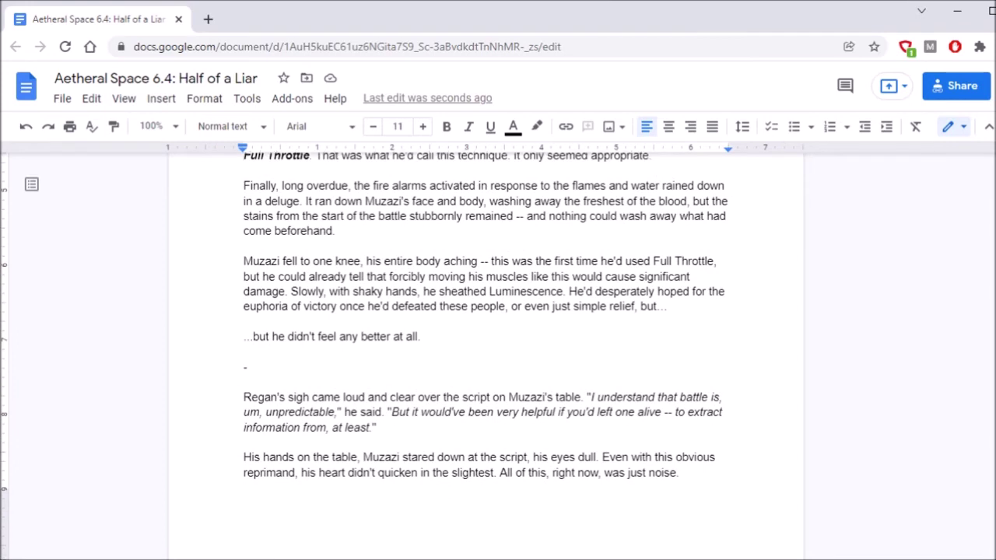
pyautogui.scroll(-1, 486, 350)
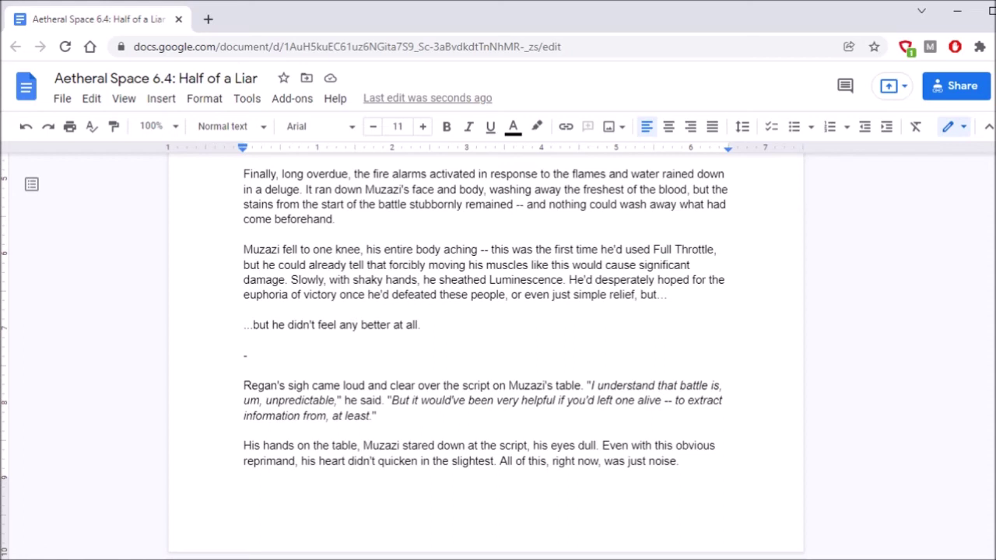
pyautogui.scroll(-2, 486, 335)
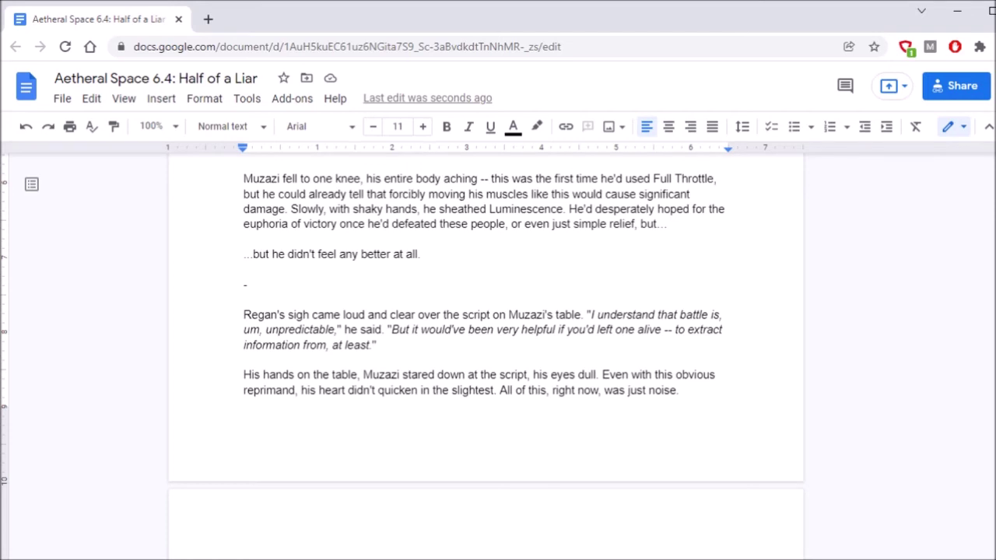
pyautogui.scroll(-1, 486, 350)
pyautogui.scroll(-1, 486, 356)
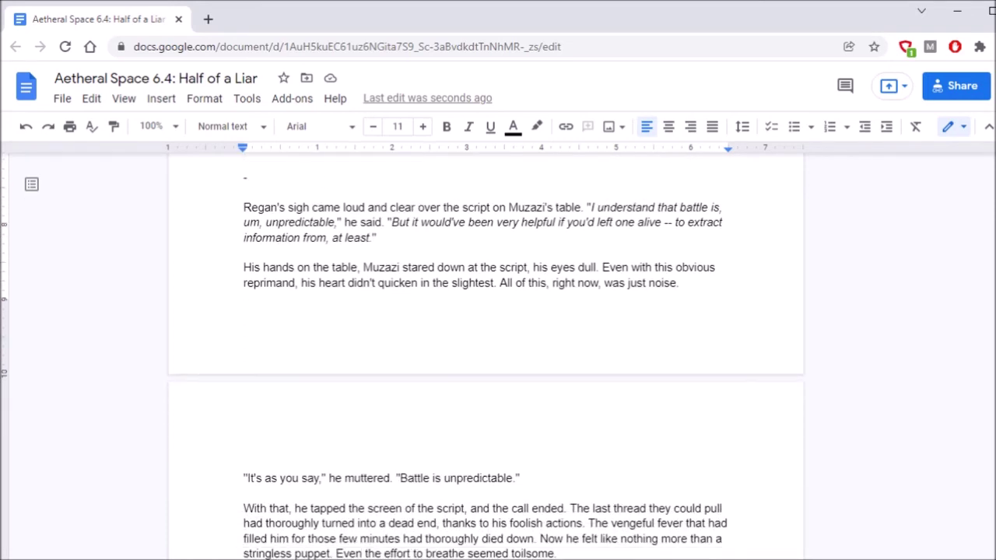
pyautogui.scroll(-1, 486, 356)
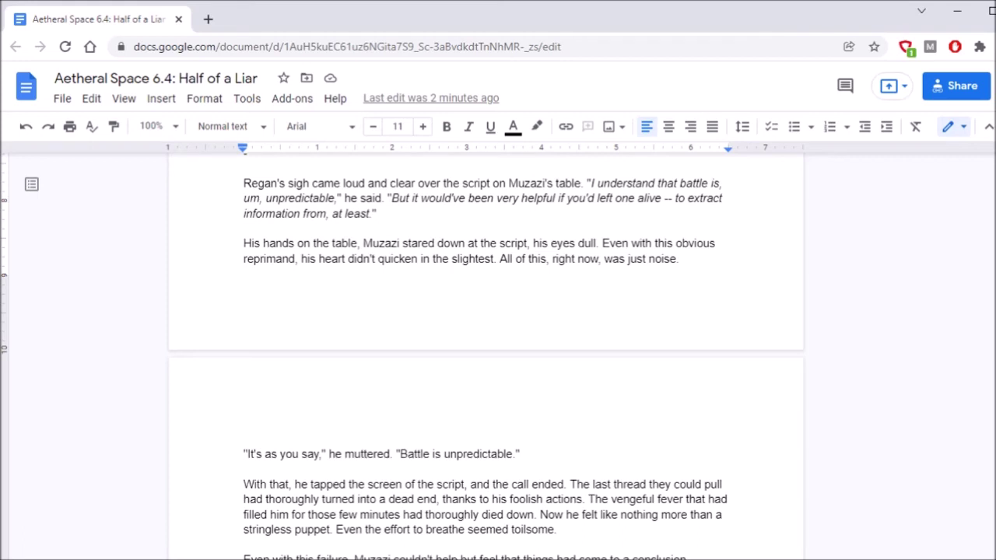
# - Proofread the rest of the chapter, from "It's as you say" through the knock on the door to the closing line about explaining
pyautogui.scroll(-1, 402, 357)
pyautogui.scroll(-3, 402, 357)
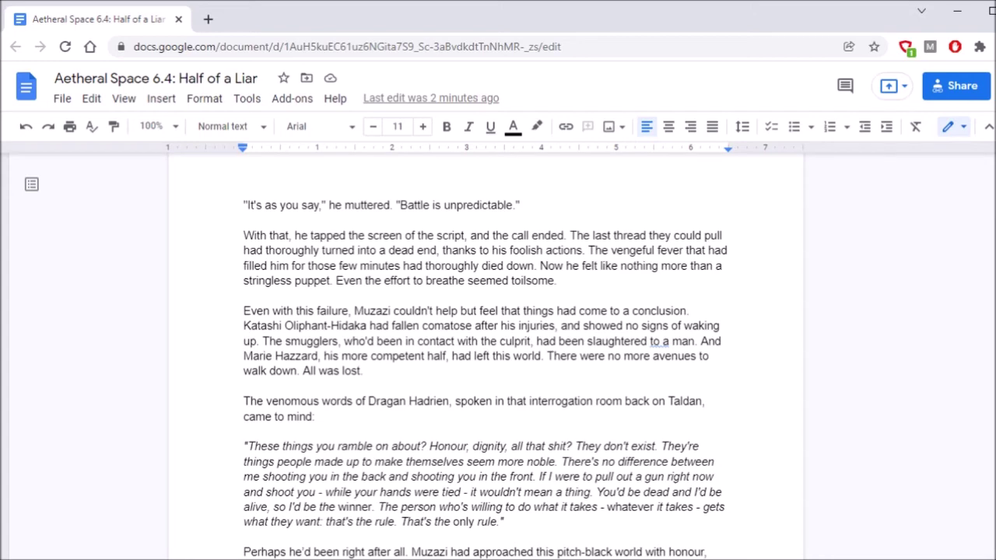
pyautogui.click(552, 356)
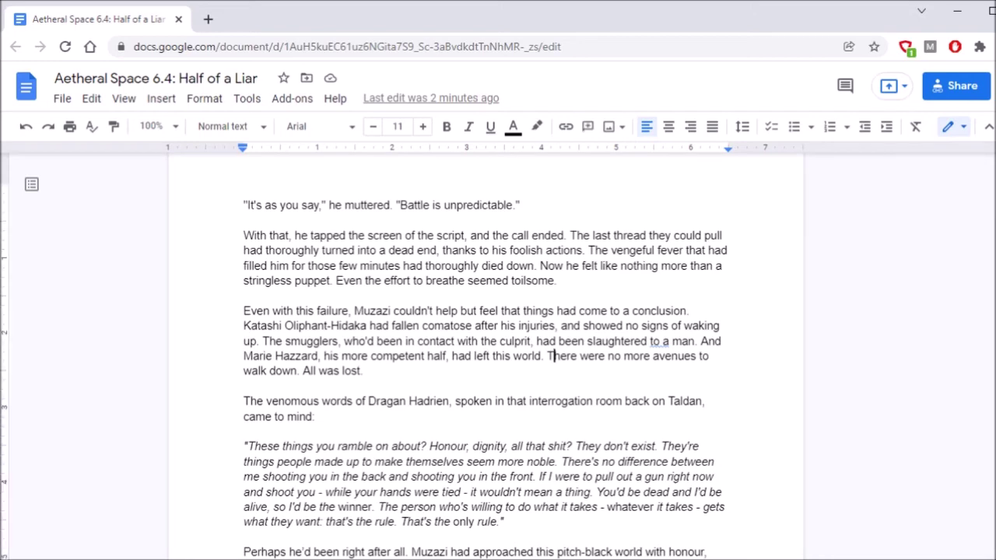
pyautogui.click(363, 371)
pyautogui.scroll(-2, 483, 351)
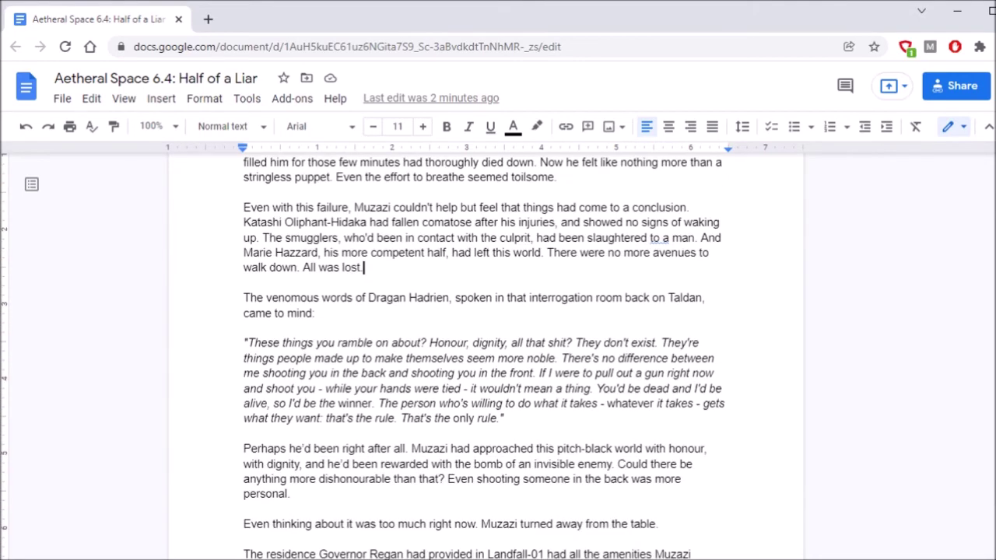
pyautogui.scroll(-2, 482, 350)
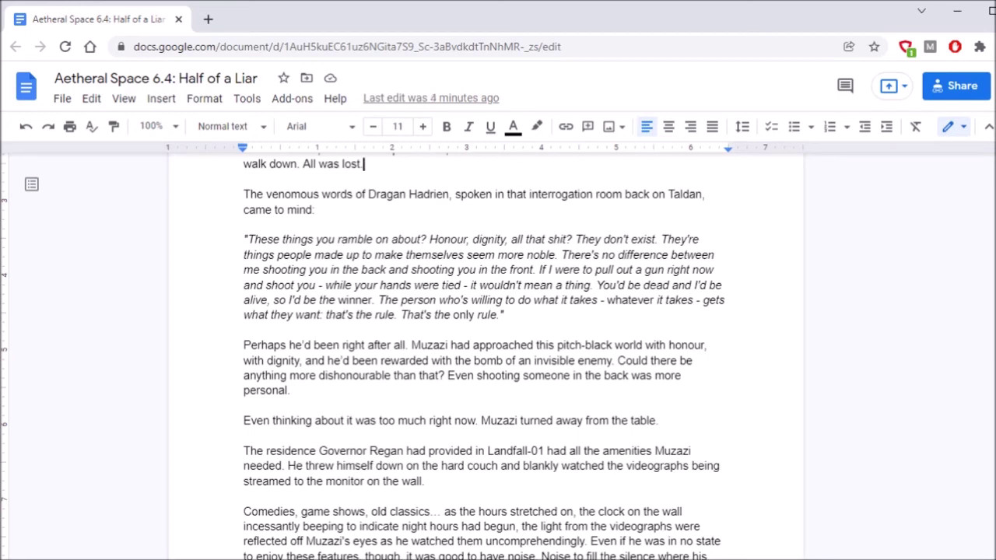
pyautogui.scroll(-1, 482, 358)
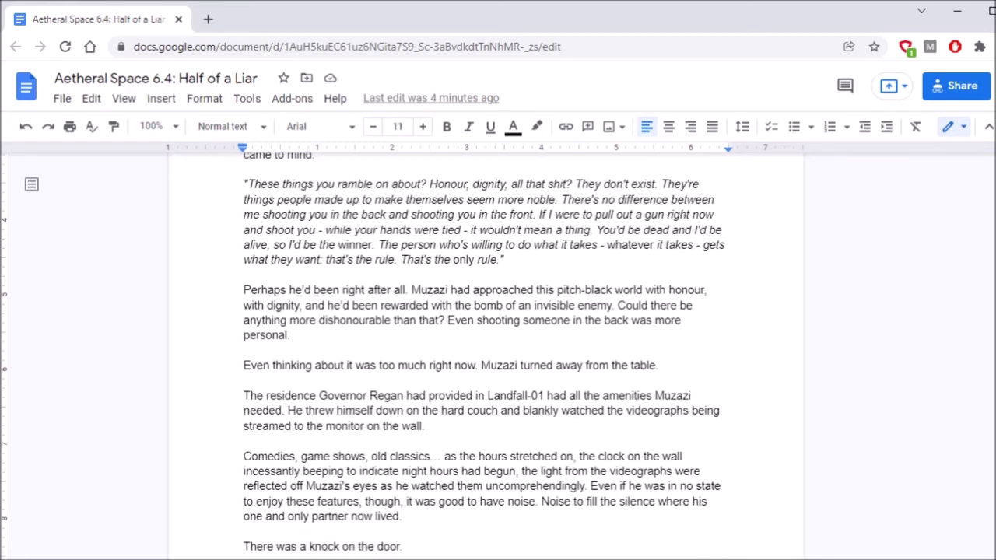
pyautogui.scroll(-1, 483, 358)
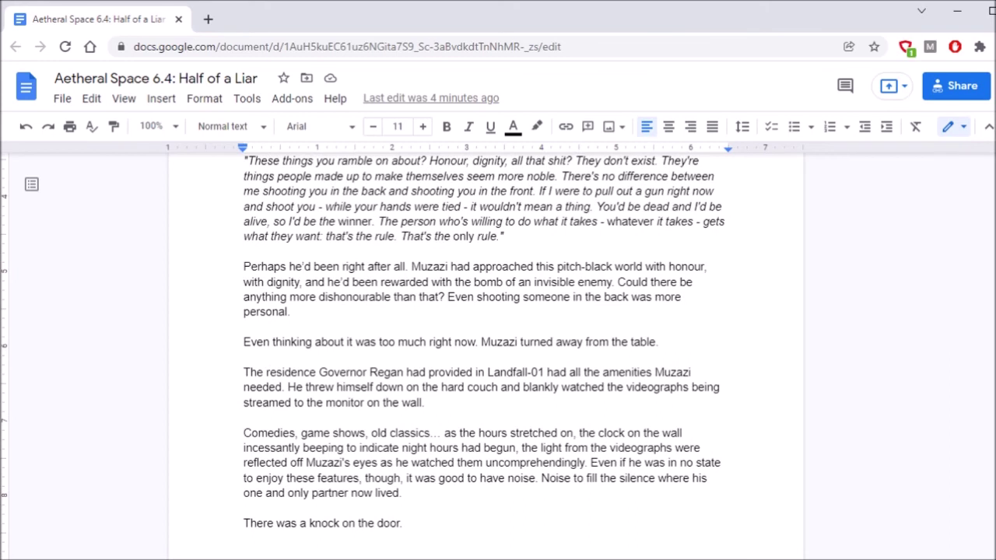
pyautogui.scroll(-1, 483, 359)
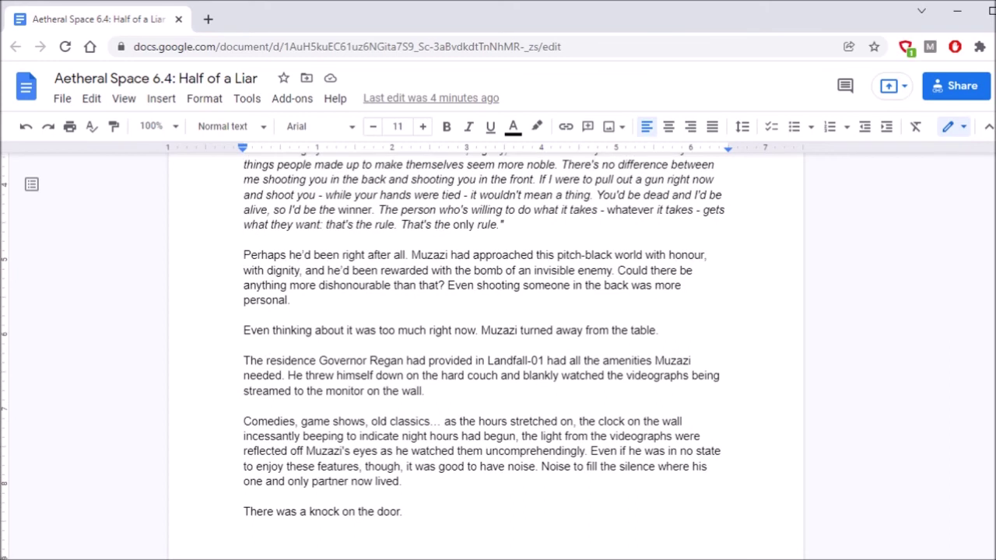
pyautogui.scroll(-1, 483, 358)
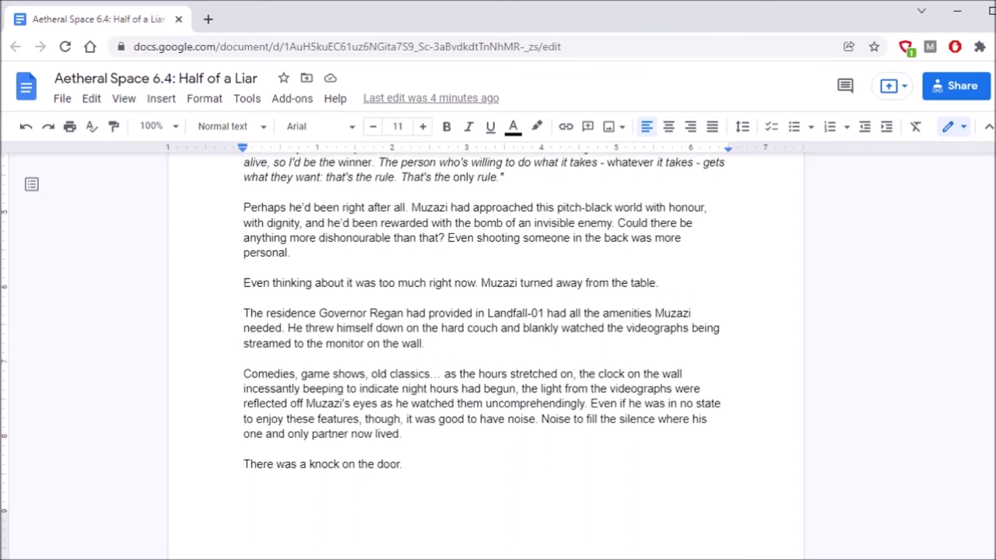
pyautogui.scroll(-2, 483, 358)
pyautogui.scroll(-3, 483, 358)
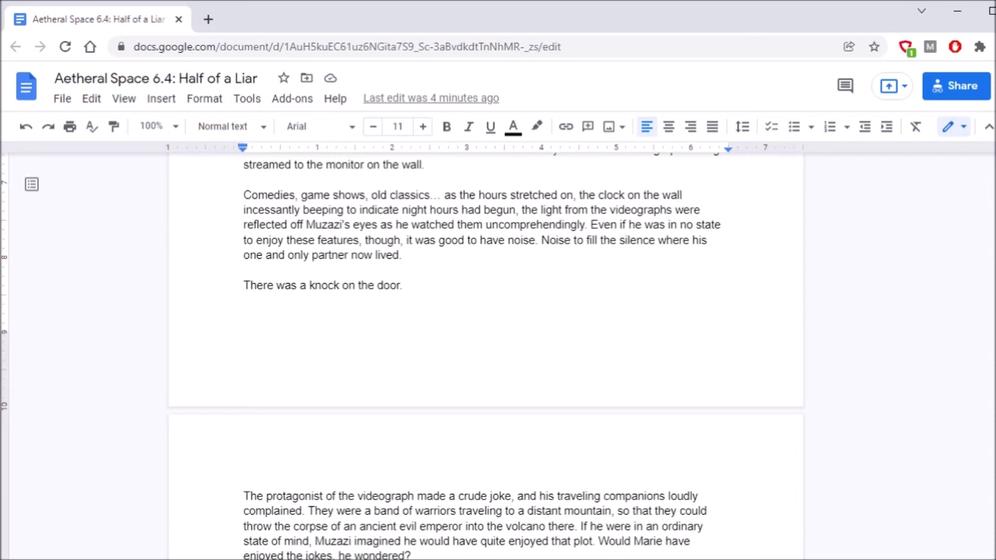
pyautogui.scroll(-4, 486, 358)
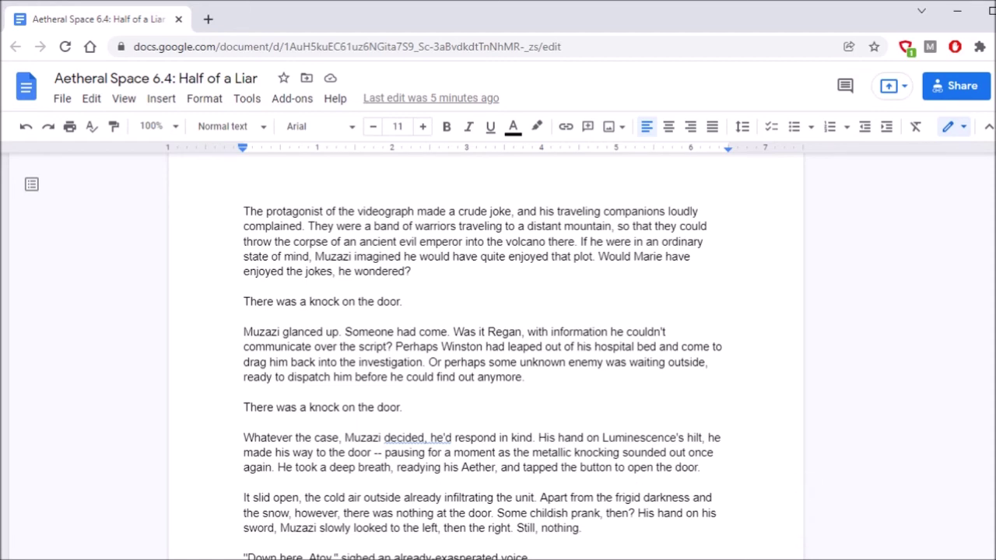
pyautogui.scroll(-2, 486, 350)
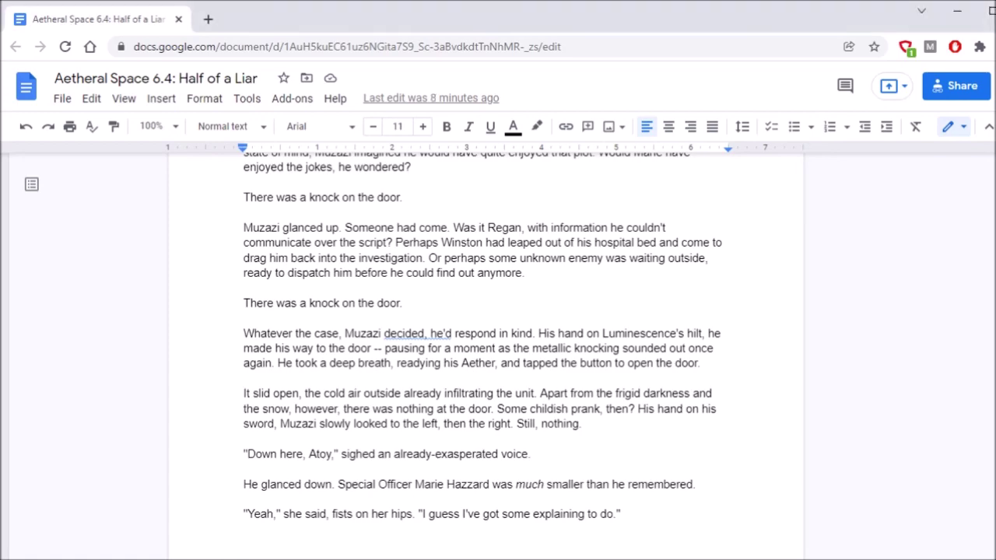
pyautogui.scroll(2, 486, 350)
pyautogui.scroll(20, 486, 350)
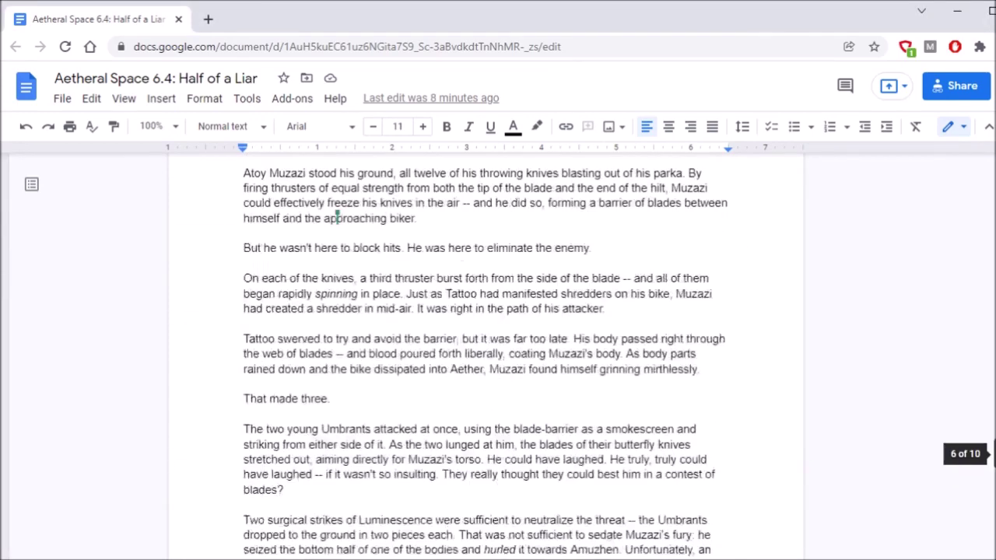